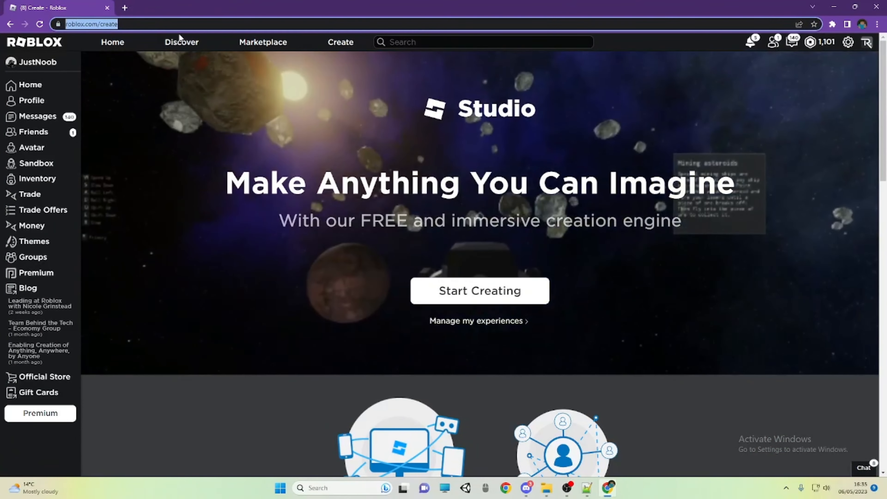
Launch Roblox Studio from the Windows search and create a new place from the Baseplate template
{"action": "left_click", "coordinate": [206, 26]}
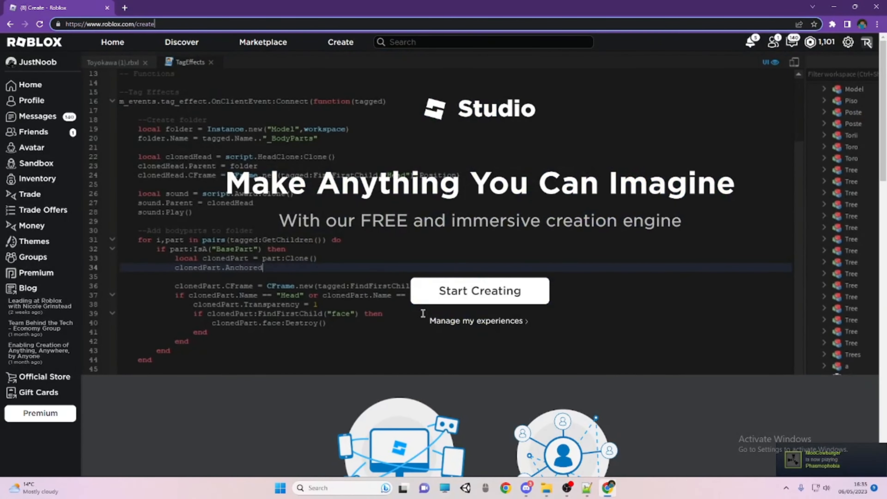
{"action": "left_click", "coordinate": [520, 242]}
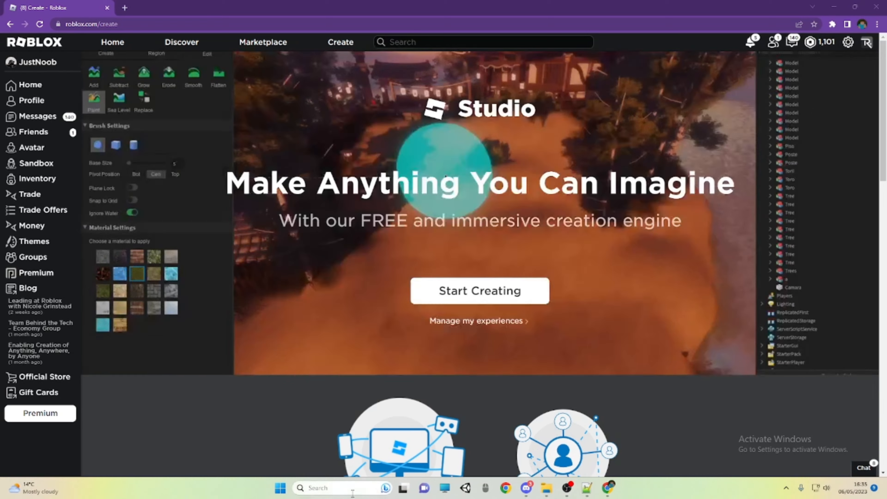
{"action": "left_click", "coordinate": [357, 496]}
{"action": "type", "text": "studio"}
{"action": "key", "text": "Return"}
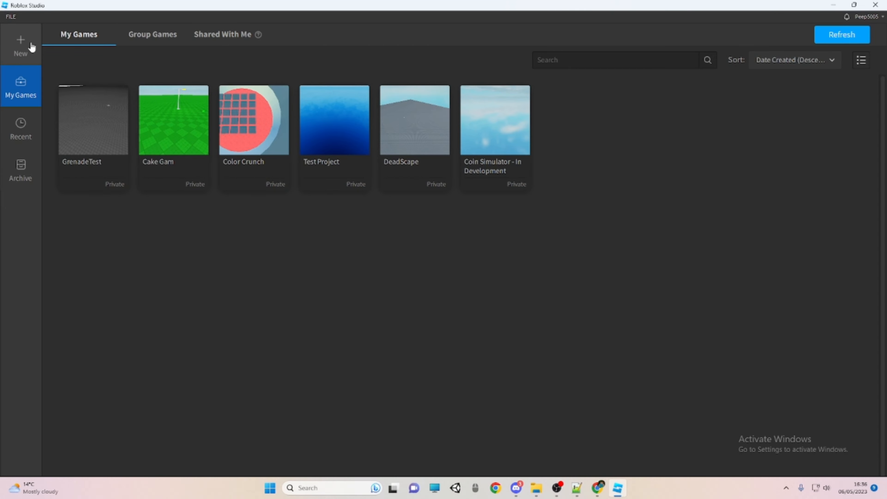
{"action": "left_click", "coordinate": [17, 44]}
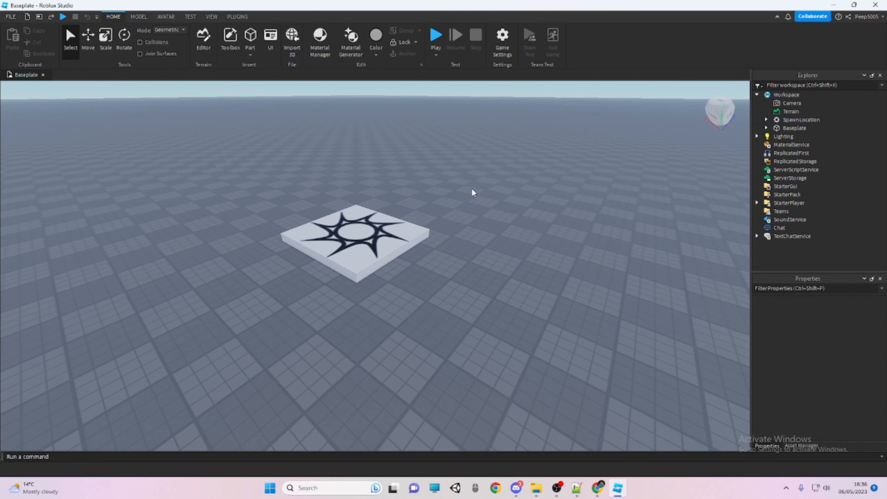
Hide the Asset Manager and the Command Bar, keeping only the Explorer and Properties windows open
{"action": "left_click", "coordinate": [208, 17]}
{"action": "left_click", "coordinate": [24, 45]}
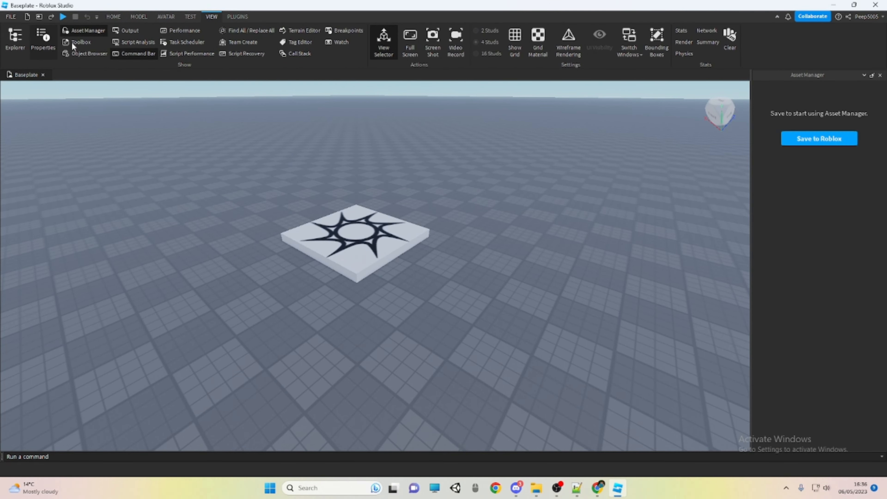
{"action": "left_click", "coordinate": [85, 30]}
{"action": "left_click", "coordinate": [120, 53]}
{"action": "left_click", "coordinate": [38, 38]}
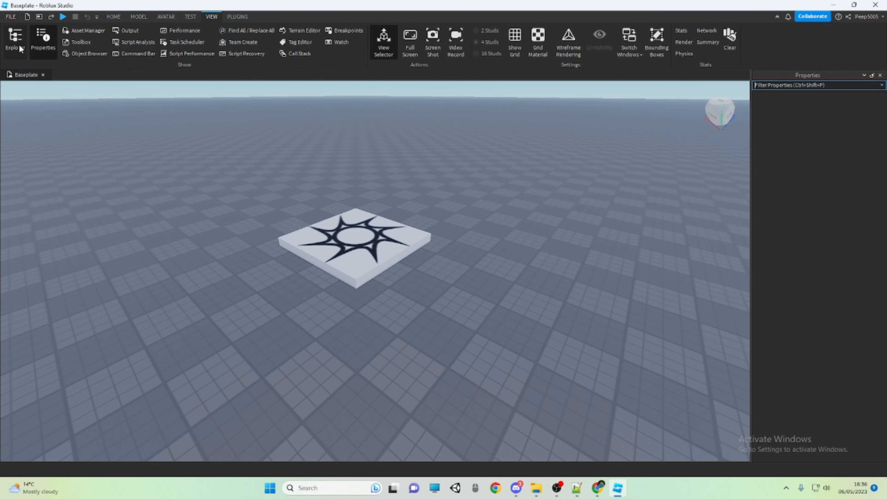
{"action": "left_click", "coordinate": [15, 38]}
Dock the Properties window on the side opposite the Explorer, and show the Output window docked beneath the viewport
{"action": "left_click_drag", "start_coordinate": [817, 288], "coordinate": [360, 311]}
{"action": "right_click_drag", "start_coordinate": [462, 315], "coordinate": [491, 294]}
{"action": "scroll", "coordinate": [492, 295], "scroll_direction": "down", "scroll_amount": 2}
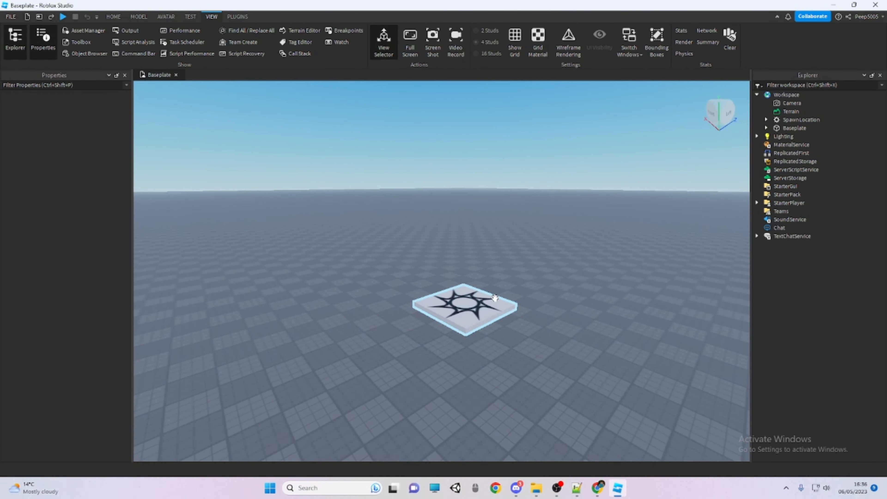
{"action": "scroll", "coordinate": [493, 295], "scroll_direction": "up", "scroll_amount": 2}
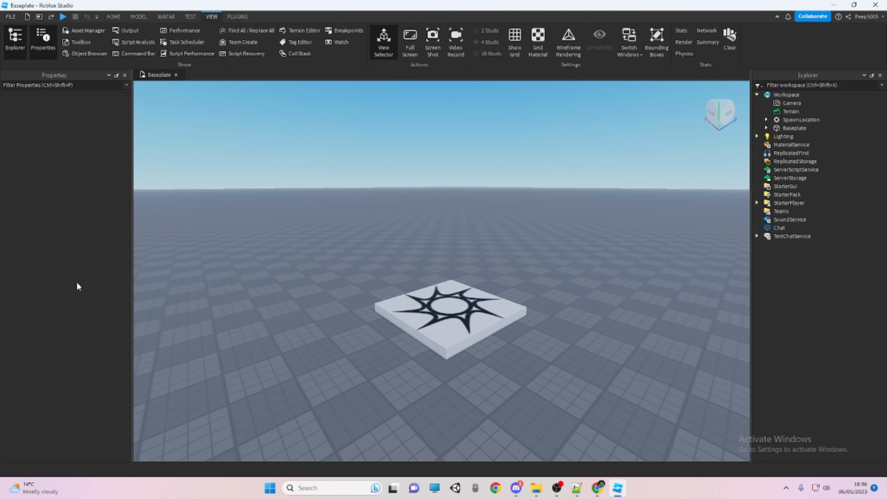
{"action": "left_click", "coordinate": [125, 31]}
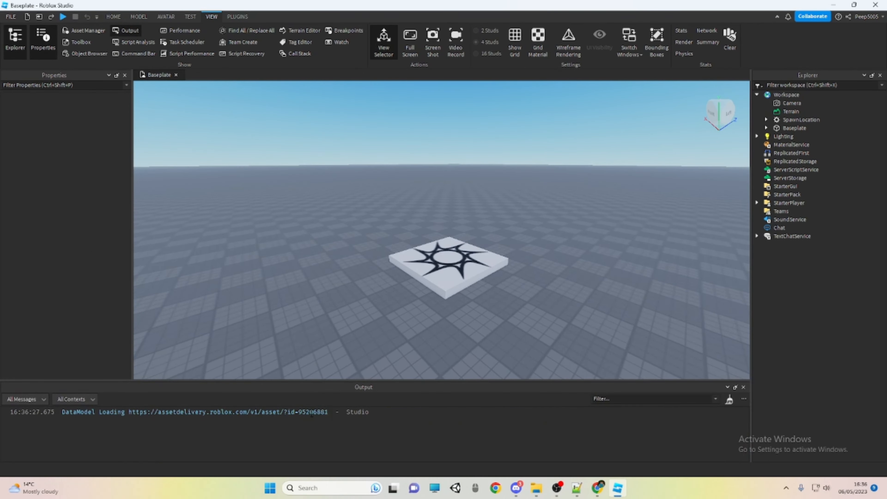
{"action": "left_click_drag", "start_coordinate": [143, 385], "coordinate": [440, 300]}
Fly the camera around the baseplate and examine the spawn location from different distances and angles
{"action": "right_click_drag", "start_coordinate": [524, 202], "coordinate": [524, 202]}
{"action": "key", "text": "s"}
{"action": "key", "text": "a"}
{"action": "key", "text": "w"}
{"action": "key", "text": "d"}
{"action": "key", "text": "s"}
{"action": "key", "text": "a"}
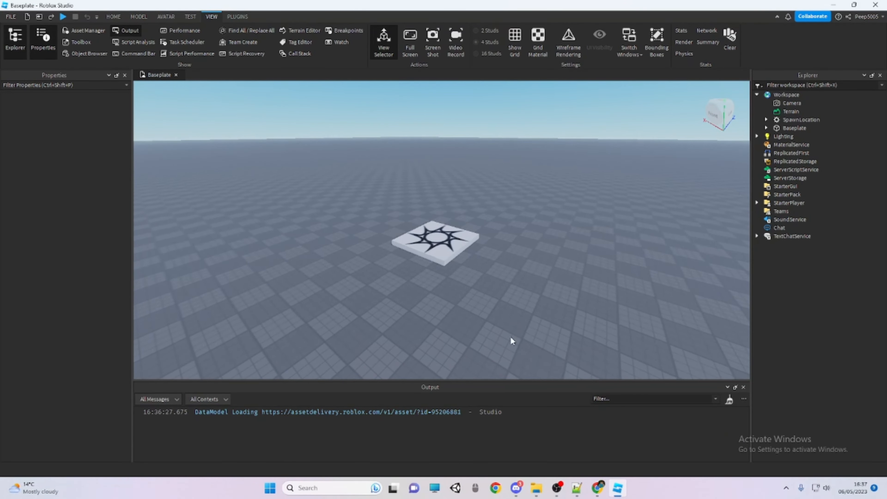
{"action": "key", "text": "w"}
{"action": "key", "text": "a"}
{"action": "left_click", "coordinate": [493, 256]}
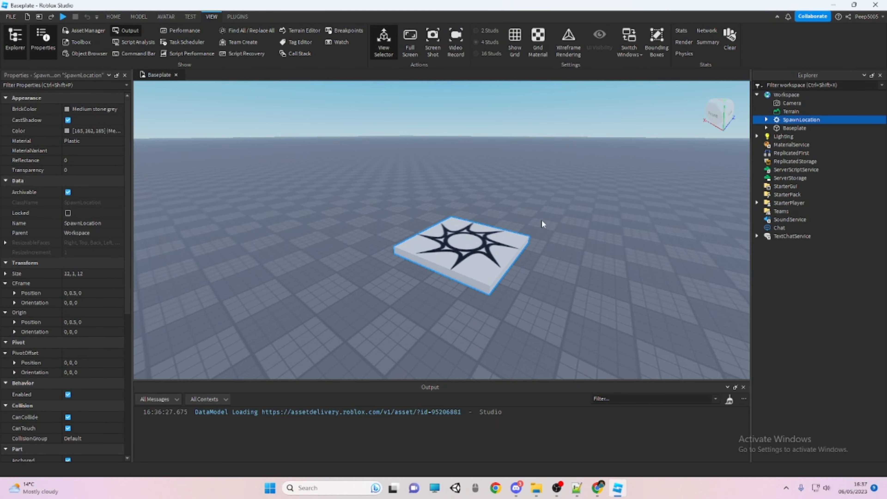
{"action": "left_click", "coordinate": [542, 219]}
{"action": "right_click_drag", "start_coordinate": [494, 177], "coordinate": [494, 177]}
{"action": "right_click_drag", "start_coordinate": [415, 163], "coordinate": [415, 163]}
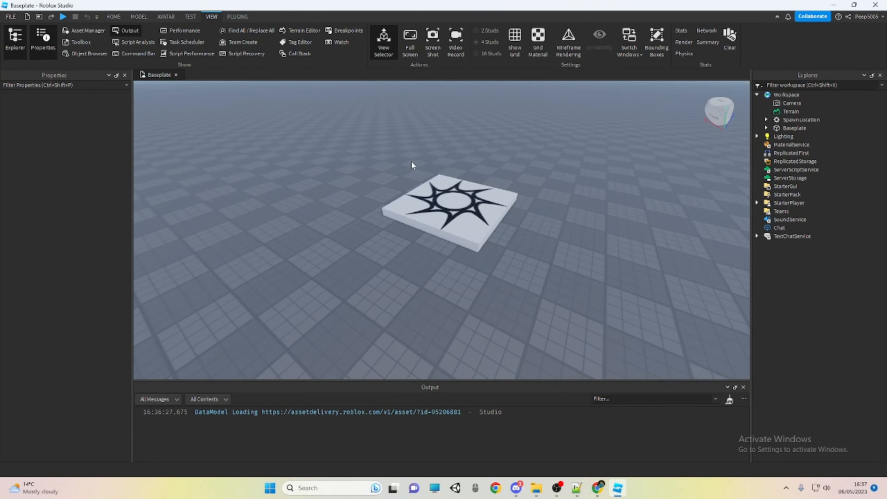
{"action": "key", "text": "s"}
{"action": "key", "text": "d"}
{"action": "key", "text": "w"}
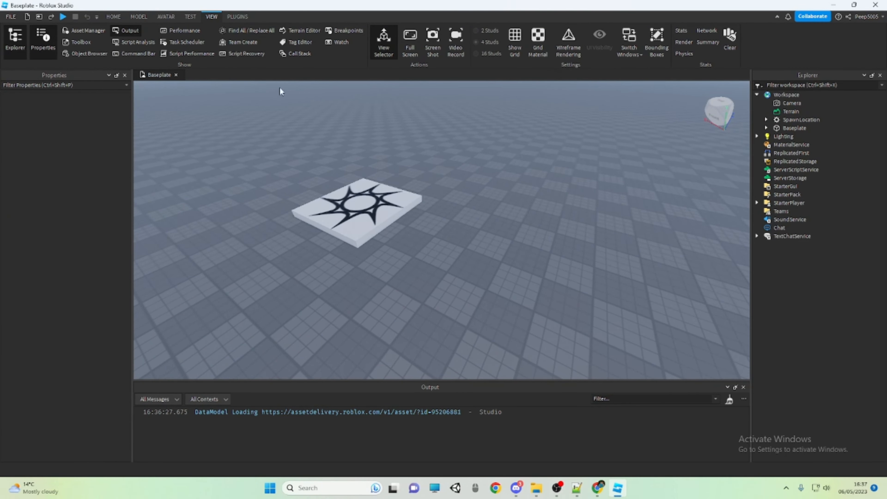
{"action": "key", "text": "w"}
{"action": "key", "text": "d"}
Insert a block part near the spawn location and scale it to 4 × 1 × 4 studs
{"action": "left_click", "coordinate": [124, 16]}
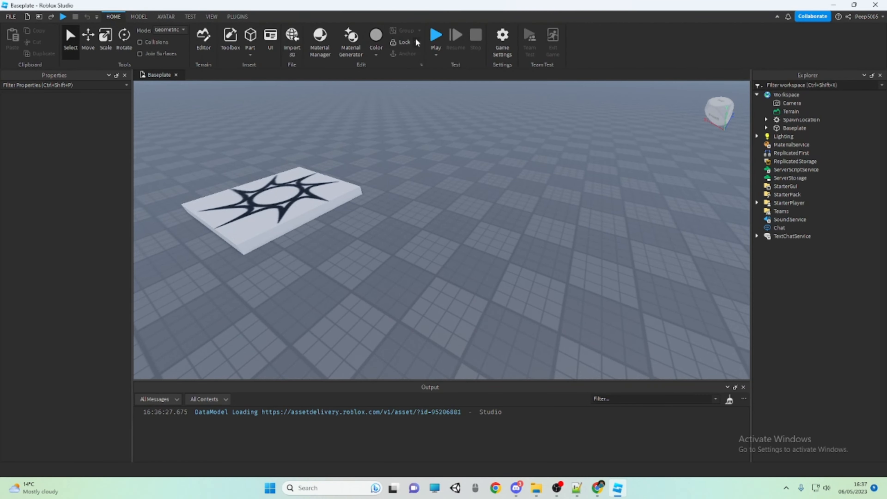
{"action": "left_click", "coordinate": [249, 39]}
{"action": "key", "text": "w"}
{"action": "right_click_drag", "start_coordinate": [451, 180], "coordinate": [452, 180]}
{"action": "key", "text": "ctrl+3"}
{"action": "right_click_drag", "start_coordinate": [449, 242], "coordinate": [443, 249]}
{"action": "key", "text": "d"}
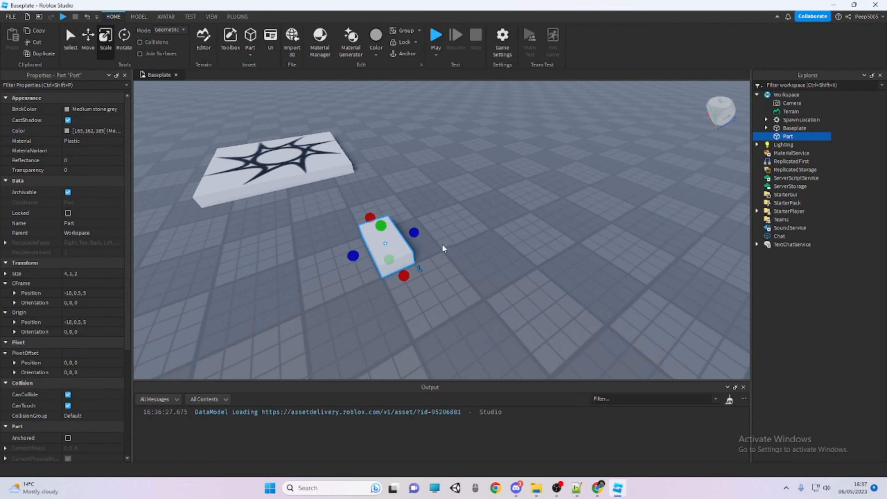
{"action": "left_click", "coordinate": [487, 230]}
{"action": "key", "text": "a"}
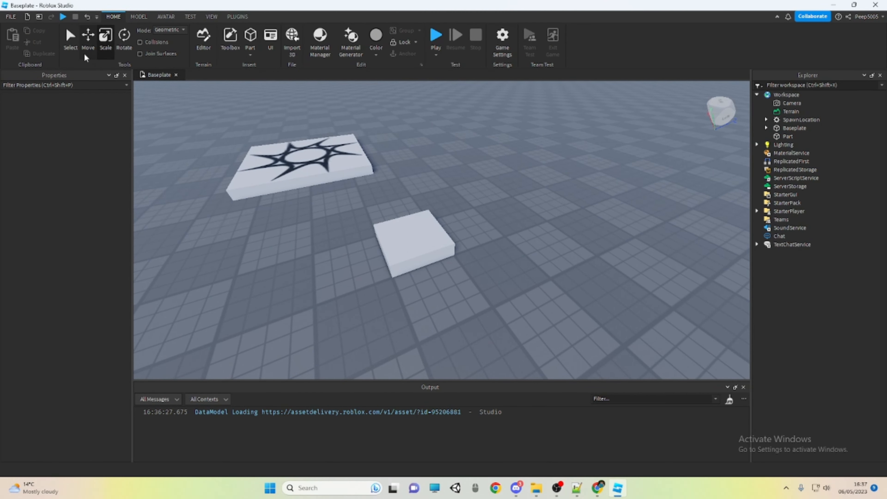
Try moving the new part freely across the baseplate with the Select tool, leaving it deselected
{"action": "left_click", "coordinate": [140, 18]}
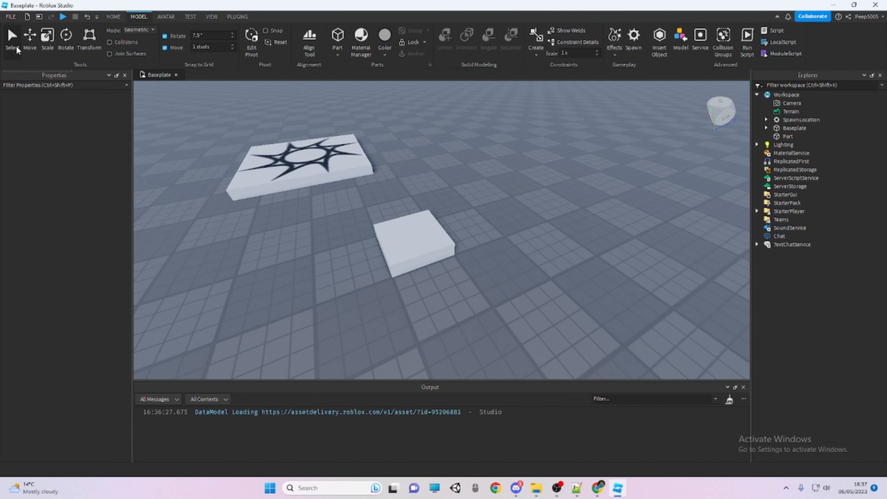
{"action": "left_click", "coordinate": [412, 242]}
{"action": "mouse_move", "coordinate": [414, 252]}
{"action": "left_mouse_down"}
{"action": "mouse_move", "coordinate": [479, 256]}
{"action": "mouse_move", "coordinate": [417, 268]}
{"action": "left_mouse_up"}
{"action": "left_click", "coordinate": [477, 295]}
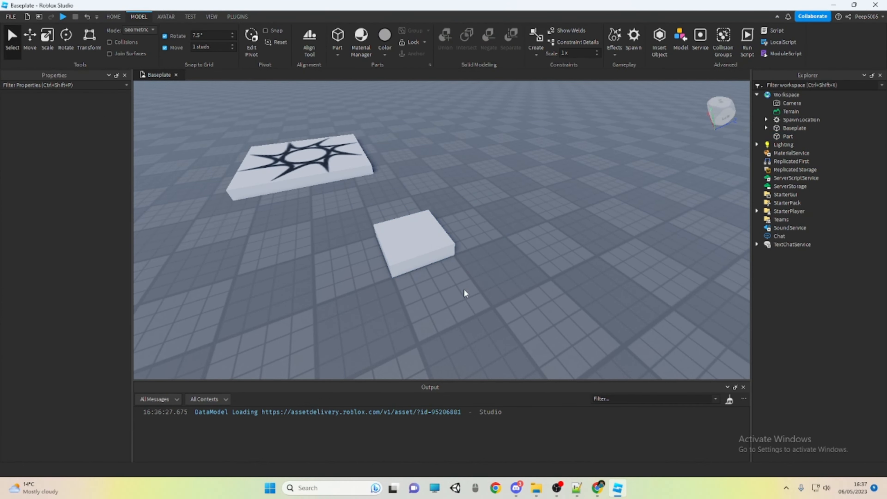
Move the part back and forth along its individual axes with the Move tool
{"action": "left_click", "coordinate": [414, 245]}
{"action": "left_click", "coordinate": [30, 38]}
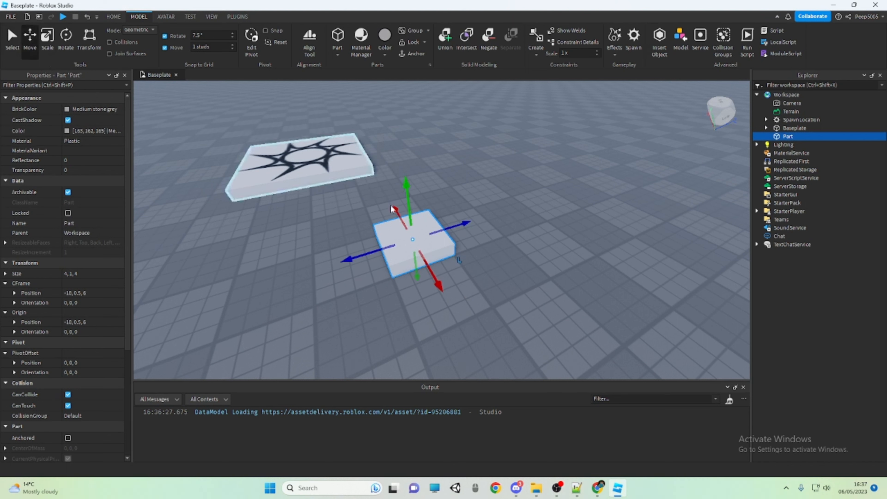
{"action": "left_click_drag", "start_coordinate": [383, 261], "coordinate": [423, 272]}
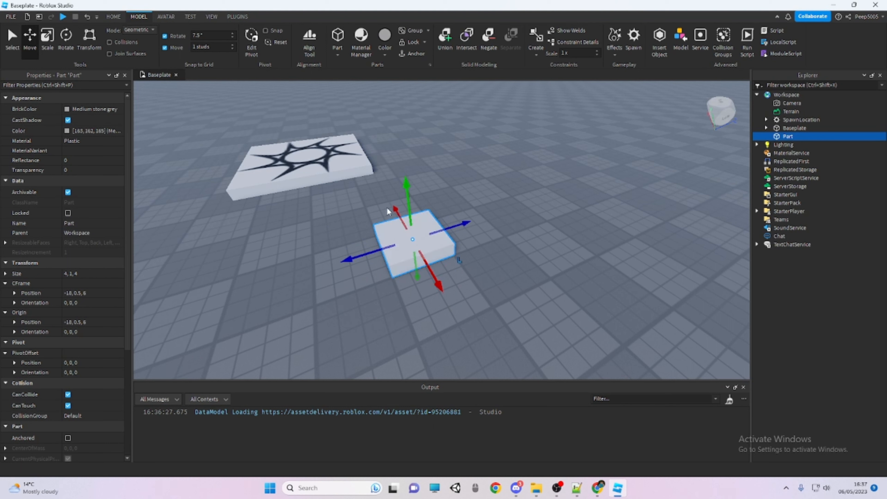
{"action": "mouse_move", "coordinate": [405, 219]}
{"action": "left_mouse_down"}
{"action": "mouse_move", "coordinate": [405, 194]}
{"action": "mouse_move", "coordinate": [403, 225]}
{"action": "left_mouse_up"}
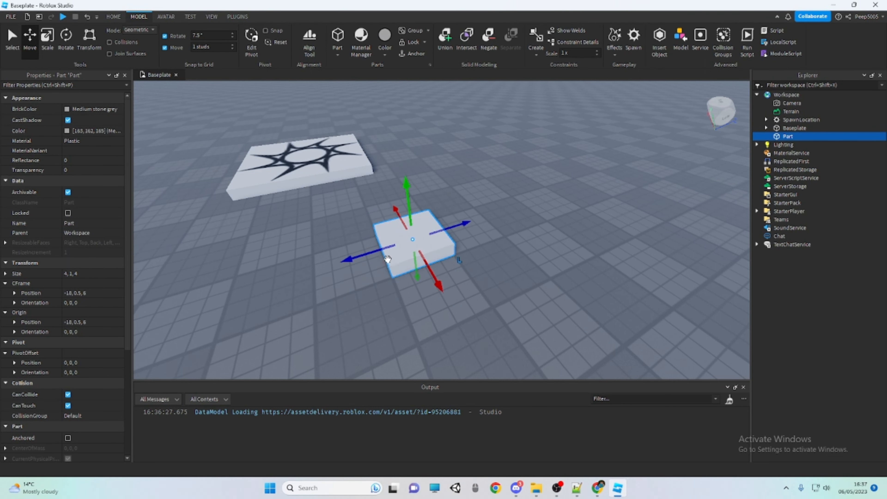
{"action": "left_click_drag", "start_coordinate": [372, 252], "coordinate": [371, 255]}
{"action": "mouse_move", "coordinate": [393, 209]}
{"action": "left_mouse_down"}
{"action": "mouse_move", "coordinate": [378, 178]}
{"action": "mouse_move", "coordinate": [385, 207]}
{"action": "left_mouse_up"}
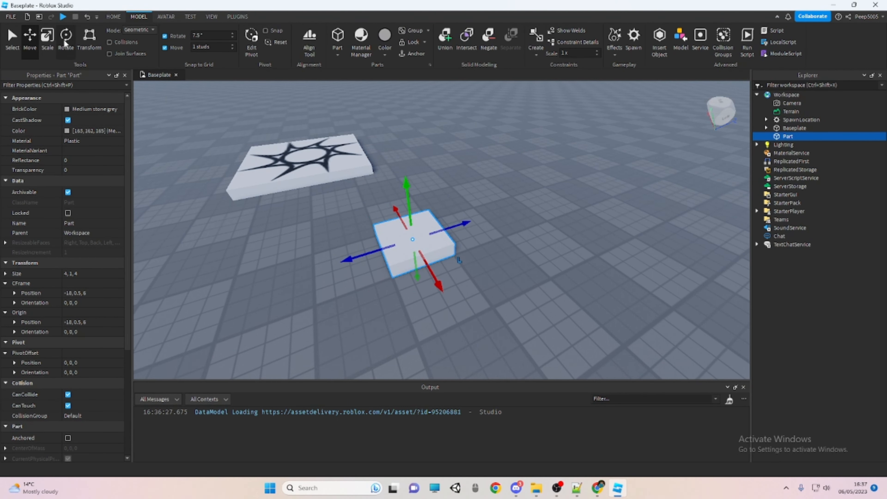
Scale the part outward on its horizontal axes into a large flat slab of 23 × 1 × 18 studs
{"action": "left_click", "coordinate": [49, 45]}
{"action": "right_click_drag", "start_coordinate": [373, 281], "coordinate": [382, 267]}
{"action": "scroll", "coordinate": [383, 266], "scroll_direction": "down", "scroll_amount": 3}
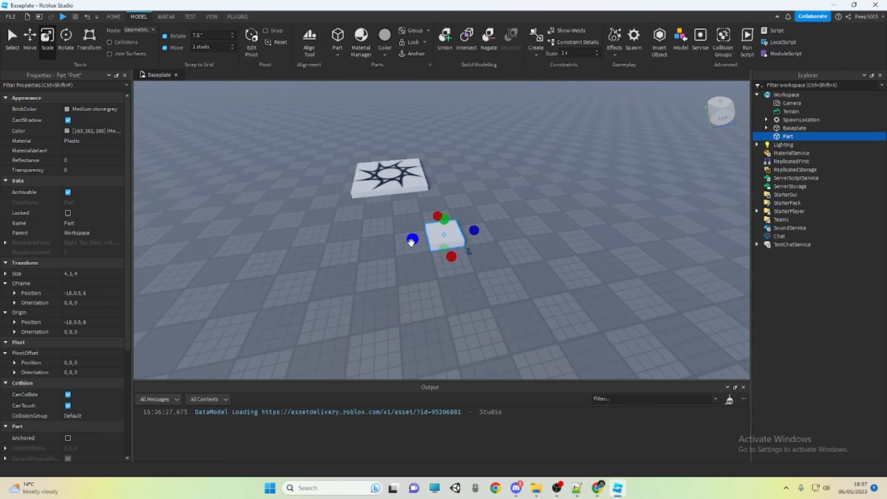
{"action": "left_click_drag", "start_coordinate": [412, 241], "coordinate": [323, 246]}
{"action": "left_click_drag", "start_coordinate": [408, 263], "coordinate": [412, 322]}
{"action": "left_click_drag", "start_coordinate": [482, 248], "coordinate": [516, 246]}
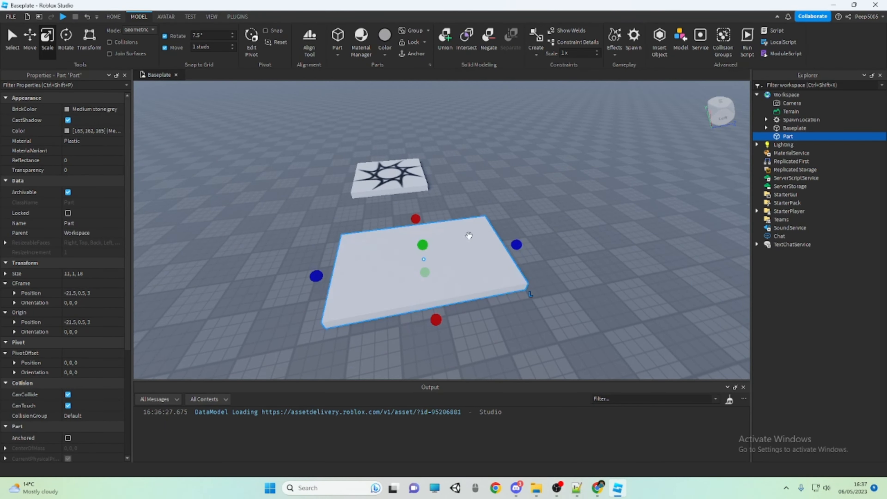
{"action": "left_click_drag", "start_coordinate": [417, 226], "coordinate": [417, 170]}
{"action": "left_click_drag", "start_coordinate": [459, 232], "coordinate": [484, 285]}
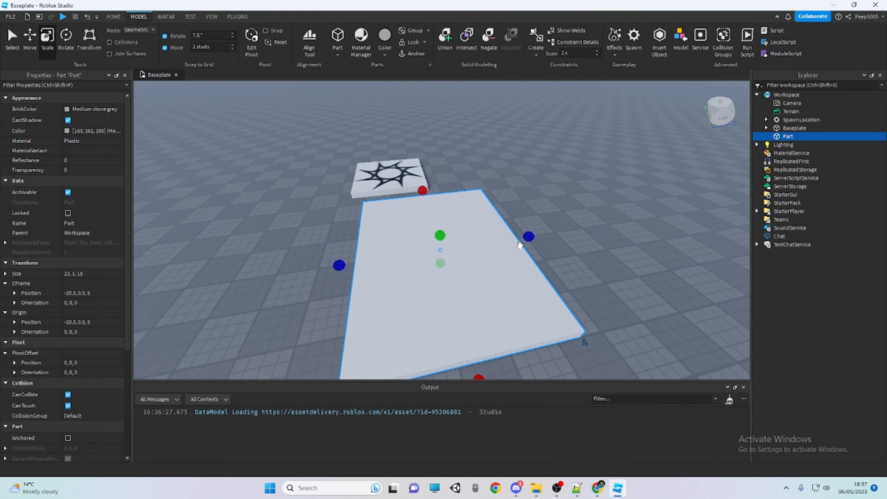
Reshape the slab into an upright wall by scaling it to a height of 9 studs and a thickness of 1 stud
{"action": "left_click_drag", "start_coordinate": [528, 239], "coordinate": [344, 191]}
{"action": "key", "text": "ctrl+z"}
{"action": "left_click_drag", "start_coordinate": [356, 247], "coordinate": [320, 157]}
{"action": "right_click_drag", "start_coordinate": [406, 199], "coordinate": [398, 188]}
{"action": "key", "text": "d"}
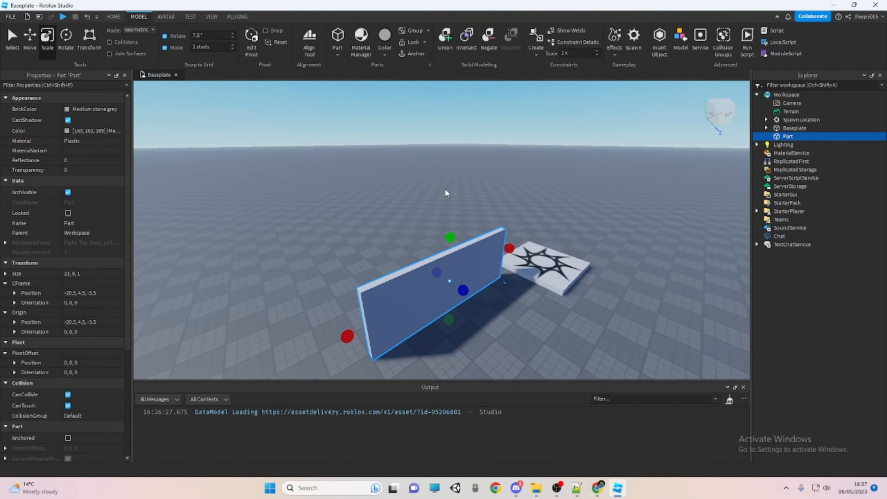
Shrink the wall's height and length to turn the part into a 1 × 1 × 1 cube
{"action": "left_click", "coordinate": [444, 220]}
{"action": "left_click", "coordinate": [439, 261]}
{"action": "left_click_drag", "start_coordinate": [450, 238], "coordinate": [496, 356]}
{"action": "left_click_drag", "start_coordinate": [507, 268], "coordinate": [381, 344]}
{"action": "key", "text": "w"}
{"action": "left_click", "coordinate": [410, 311]}
{"action": "right_click_drag", "start_coordinate": [425, 298], "coordinate": [407, 325]}
{"action": "left_click", "coordinate": [417, 340]}
Tilt the cube about several axes with the Rotate tool, to an orientation of about -21.7, 8.9, 16.2
{"action": "key", "text": "w"}
{"action": "left_click", "coordinate": [66, 39]}
{"action": "right_click_drag", "start_coordinate": [272, 163], "coordinate": [282, 159]}
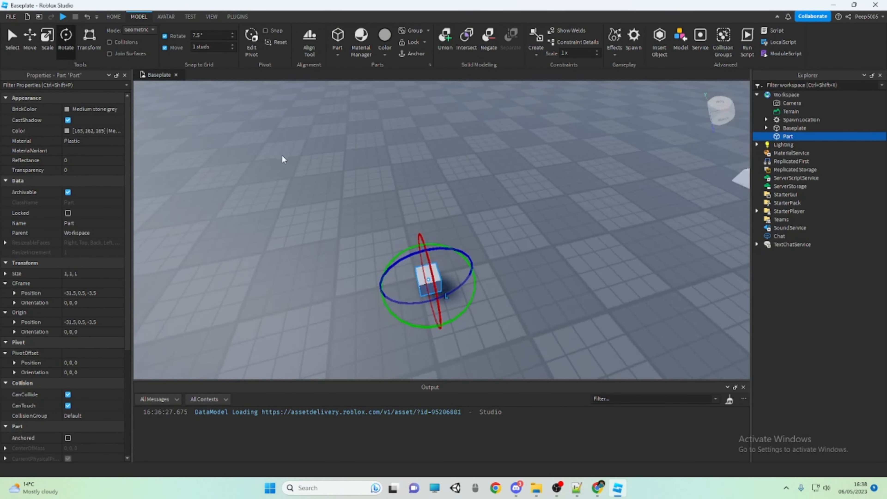
{"action": "key", "text": "w"}
{"action": "left_click_drag", "start_coordinate": [462, 328], "coordinate": [457, 309]}
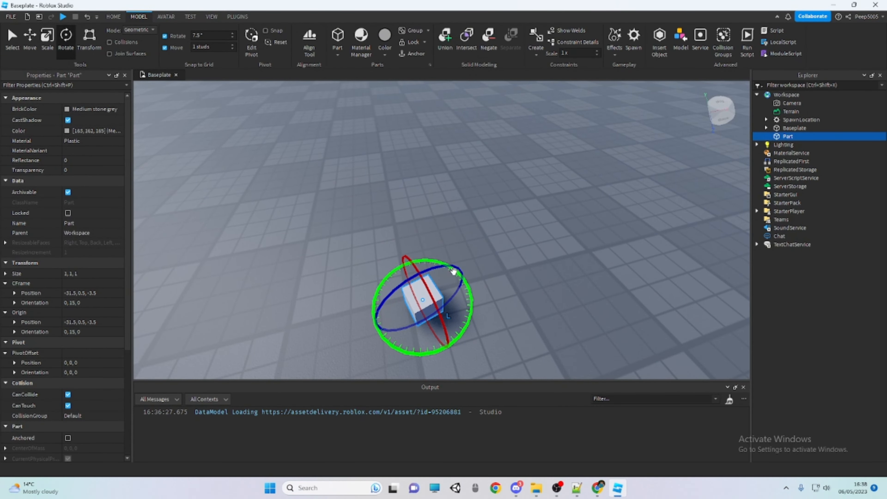
{"action": "left_click_drag", "start_coordinate": [451, 268], "coordinate": [437, 269]}
{"action": "left_click_drag", "start_coordinate": [438, 321], "coordinate": [424, 304]}
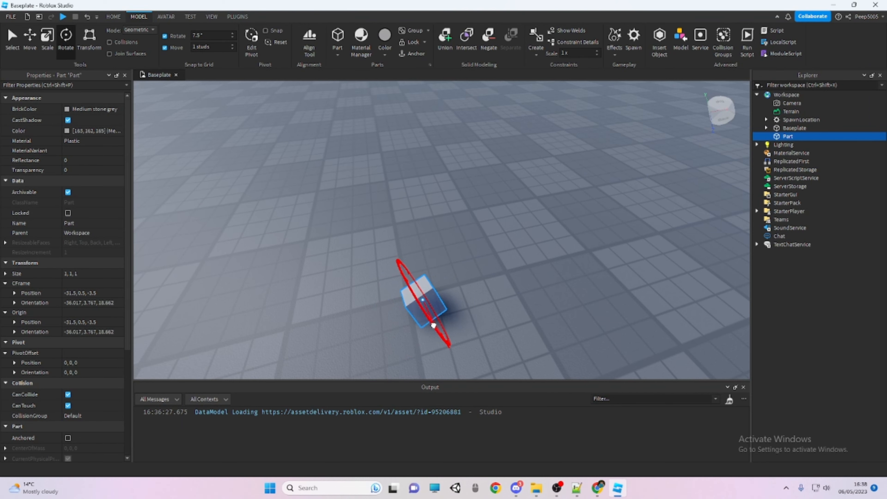
Lift the tilted cube above the baseplate with the Move tool, to a position of about -32.2, 2.3, -4.1, and deselect it
{"action": "key", "text": "ctrl+2"}
{"action": "left_click_drag", "start_coordinate": [400, 269], "coordinate": [370, 226]}
{"action": "left_click", "coordinate": [423, 195]}
{"action": "right_click_drag", "start_coordinate": [422, 195], "coordinate": [423, 200]}
{"action": "key", "text": "s"}
{"action": "key", "text": "w"}
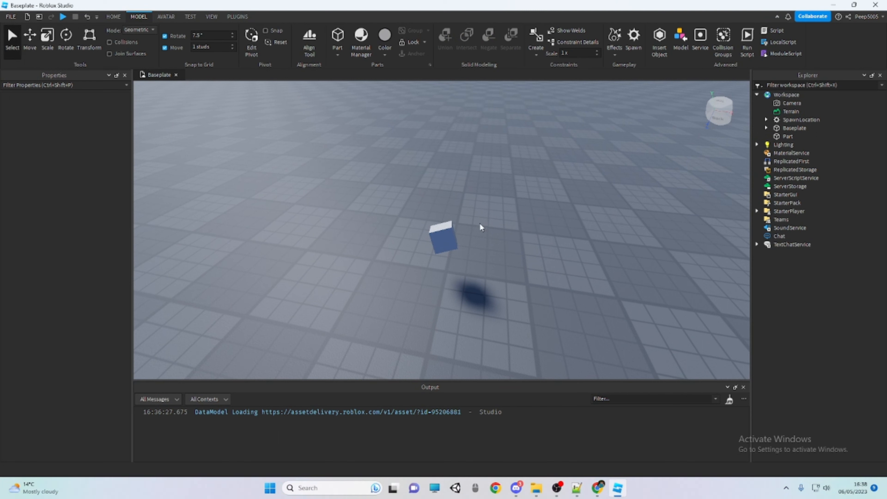
Select the floating cube, switch between its Rotate and Move handles, and deselect it
{"action": "left_click", "coordinate": [442, 237]}
{"action": "key", "text": "ctrl+4"}
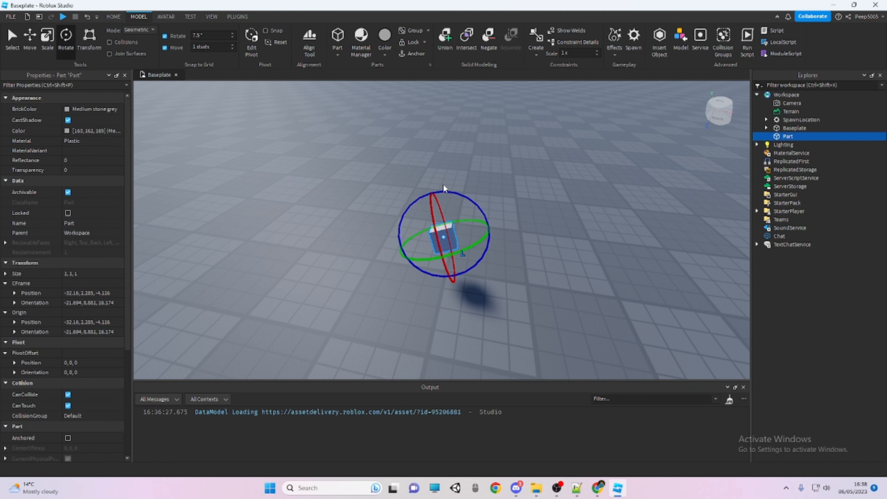
{"action": "key", "text": "ctrl+2"}
{"action": "key", "text": "ctrl+4"}
{"action": "left_click", "coordinate": [466, 166]}
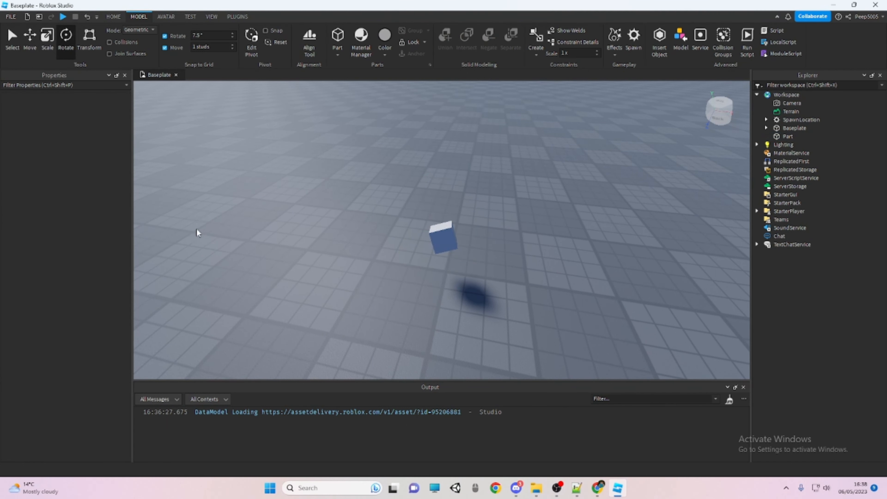
Turn on Collisions and bring the floating cube down onto the baseplate
{"action": "right_click_drag", "start_coordinate": [322, 151], "coordinate": [323, 149]}
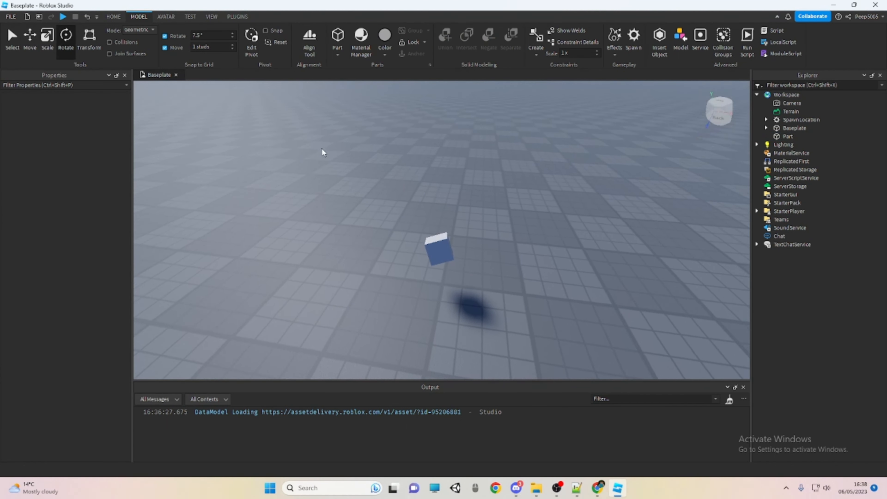
{"action": "right_click_drag", "start_coordinate": [279, 168], "coordinate": [280, 170]}
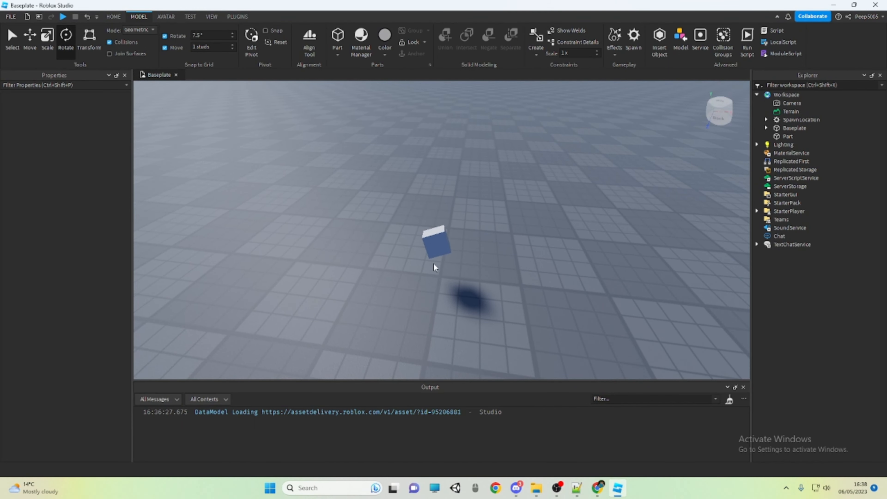
{"action": "left_click_drag", "start_coordinate": [436, 249], "coordinate": [409, 255]}
{"action": "key", "text": "w"}
{"action": "key", "text": "a"}
{"action": "left_click", "coordinate": [448, 188]}
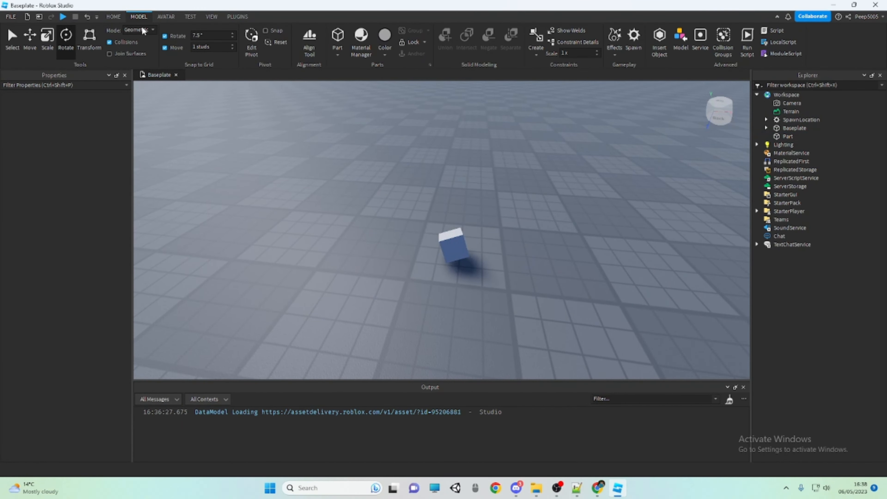
Insert a block part and place it on the baseplate beside the tilted cube, at -40, 0.5, -6
{"action": "left_click", "coordinate": [113, 17]}
{"action": "left_click", "coordinate": [250, 37]}
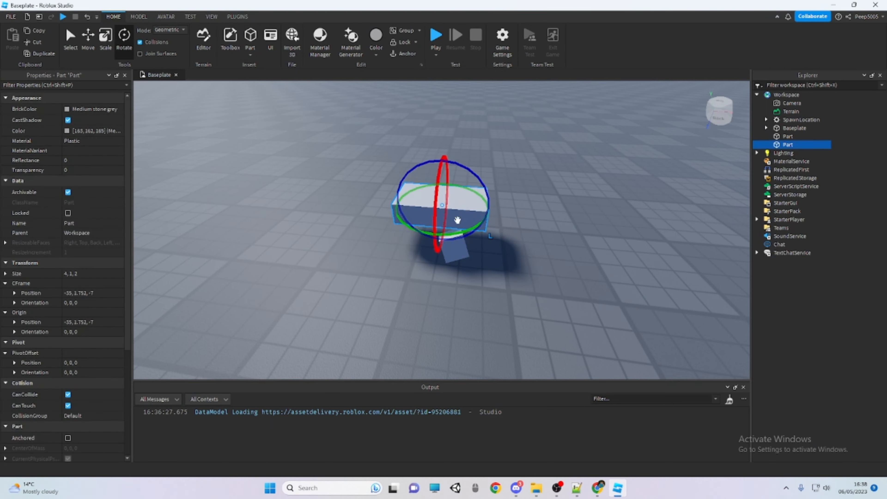
{"action": "left_click_drag", "start_coordinate": [458, 220], "coordinate": [354, 225]}
Place the tilted cube against the block's side and slide it along its red axis with the Move tool and Collisions on
{"action": "left_click_drag", "start_coordinate": [454, 245], "coordinate": [414, 211]}
{"action": "key", "text": "ctrl+2"}
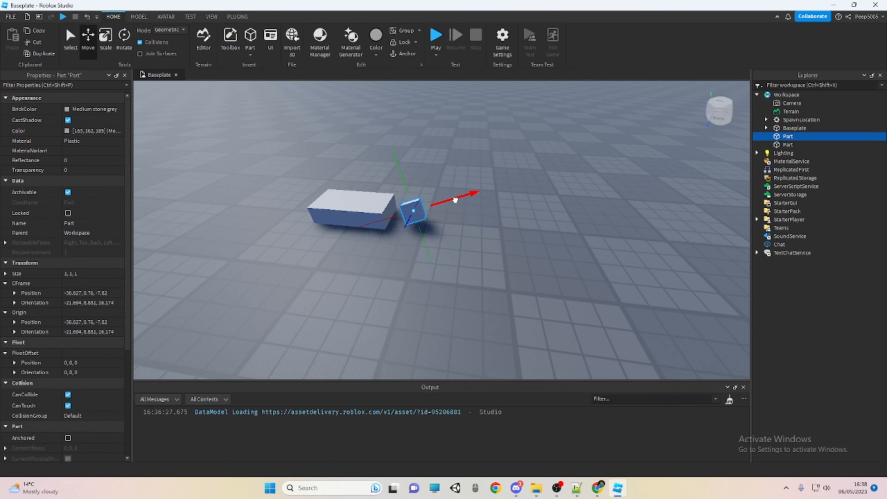
{"action": "left_click_drag", "start_coordinate": [451, 194], "coordinate": [283, 283]}
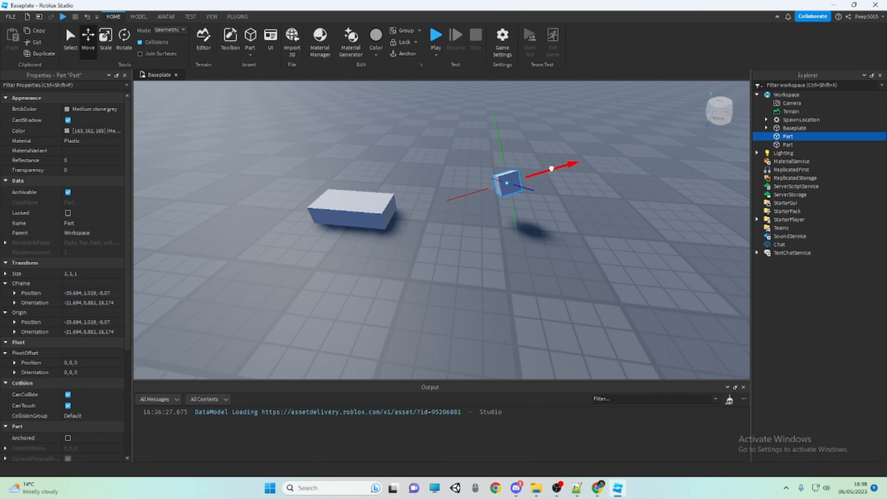
Turn off Collisions and move the tilted cube to about -35.3, 0.8, -5.5
{"action": "left_click", "coordinate": [149, 42]}
{"action": "left_click_drag", "start_coordinate": [473, 193], "coordinate": [430, 244]}
{"action": "left_click", "coordinate": [523, 242]}
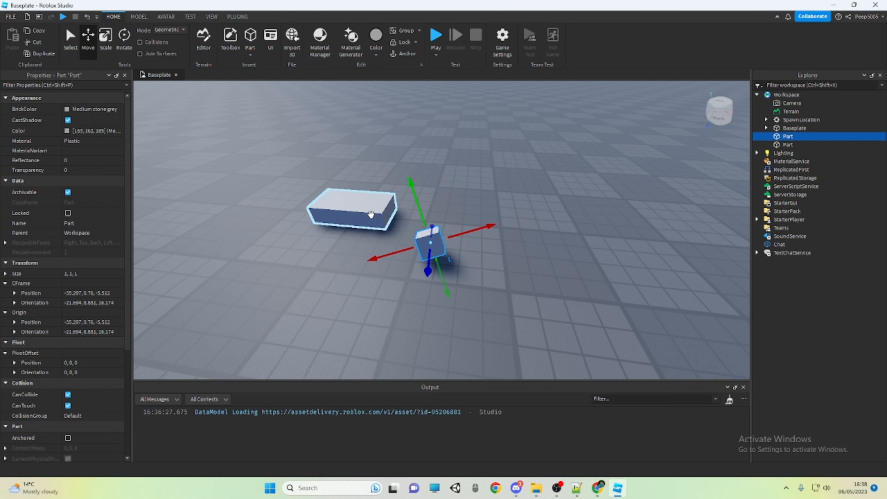
Delete the tilted cube and the block from the baseplate
{"action": "key", "text": "Delete"}
{"action": "left_click", "coordinate": [363, 206]}
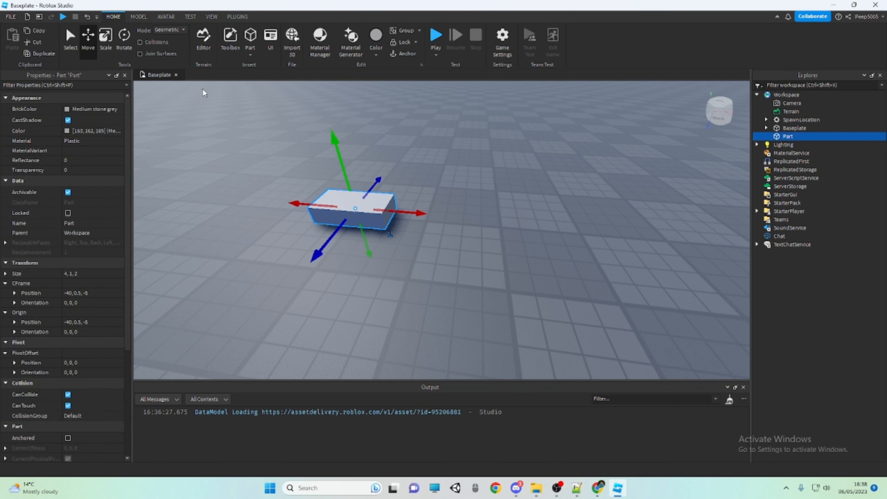
{"action": "key", "text": "Delete"}
Turn on Join Surfaces, insert a new block part, and place it on the baseplate at -36, 0.5, -6
{"action": "left_click", "coordinate": [152, 53]}
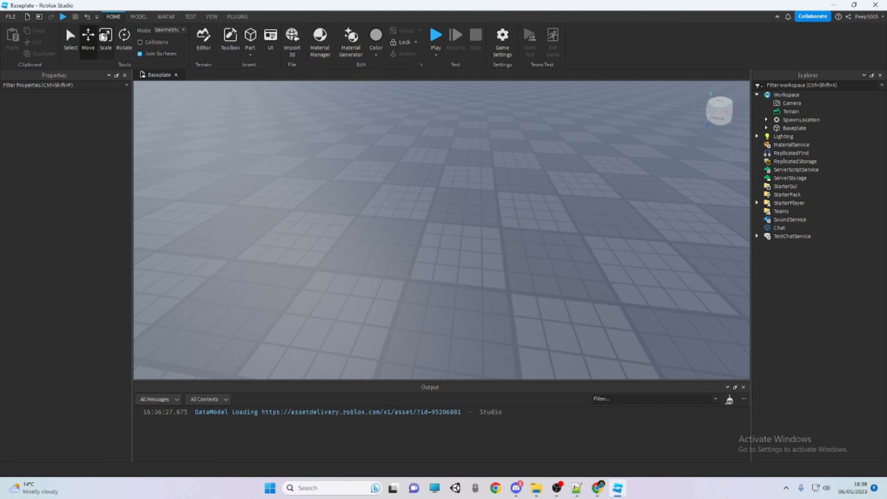
{"action": "left_click", "coordinate": [254, 37]}
{"action": "left_click_drag", "start_coordinate": [458, 248], "coordinate": [434, 246]}
{"action": "scroll", "coordinate": [434, 244], "scroll_direction": "up", "scroll_amount": 5}
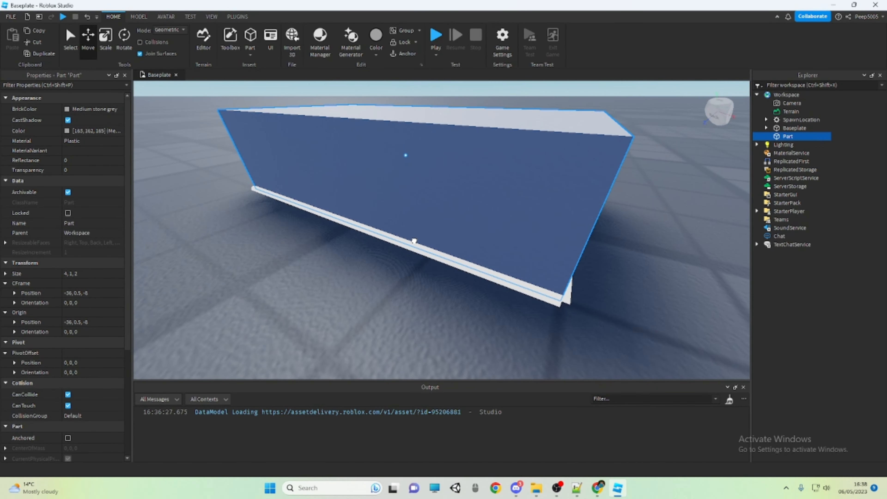
{"action": "left_click_drag", "start_coordinate": [414, 242], "coordinate": [414, 274]}
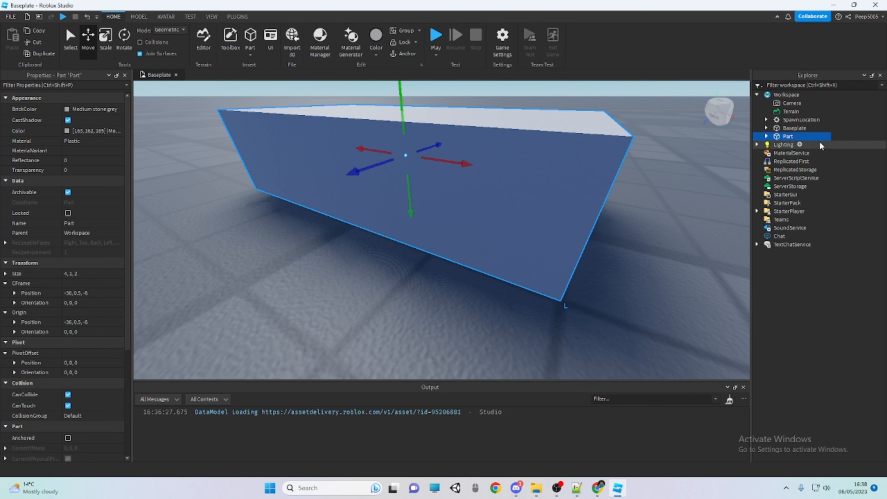
Expand the new block in the object hierarchy and inspect the properties of its Weld to the baseplate
{"action": "left_click", "coordinate": [767, 136]}
{"action": "left_click", "coordinate": [797, 144]}
{"action": "scroll", "coordinate": [468, 208], "scroll_direction": "down", "scroll_amount": 5}
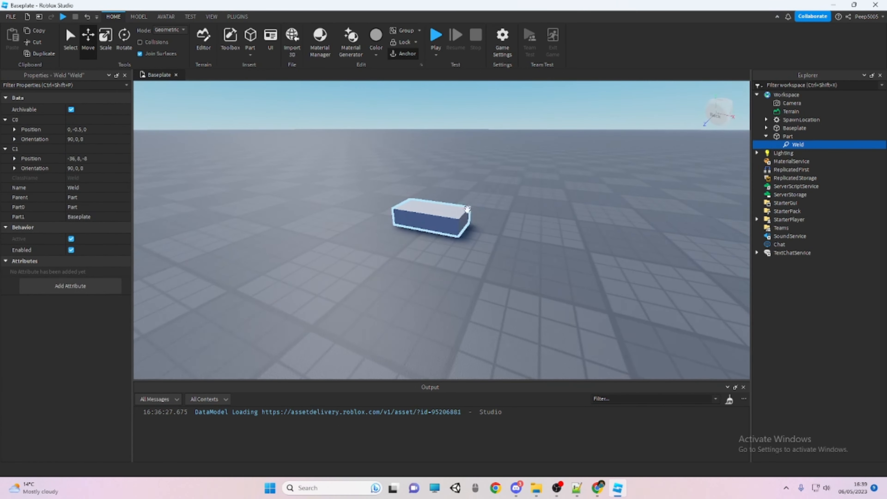
{"action": "scroll", "coordinate": [468, 209], "scroll_direction": "up", "scroll_amount": 2}
Move the welded block across the baseplate to -35, 0.5, -7, and leave it selected
{"action": "left_click", "coordinate": [446, 218]}
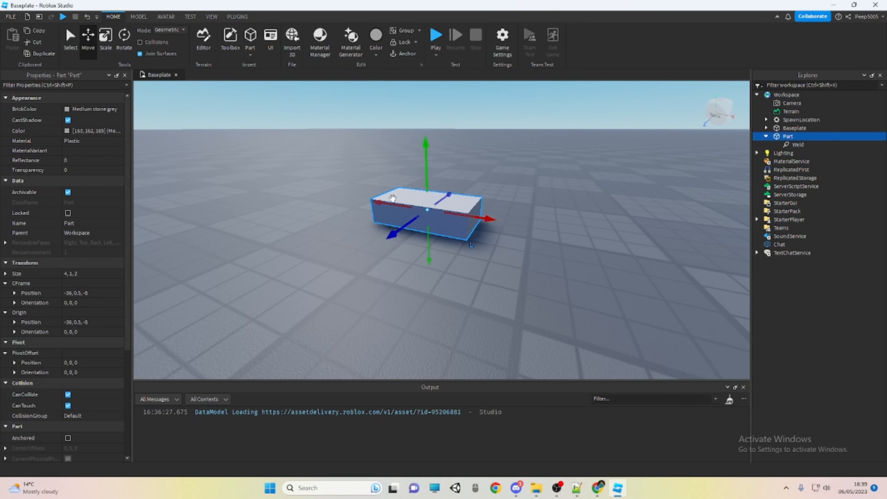
{"action": "left_click_drag", "start_coordinate": [392, 198], "coordinate": [406, 212]}
{"action": "left_click", "coordinate": [618, 196]}
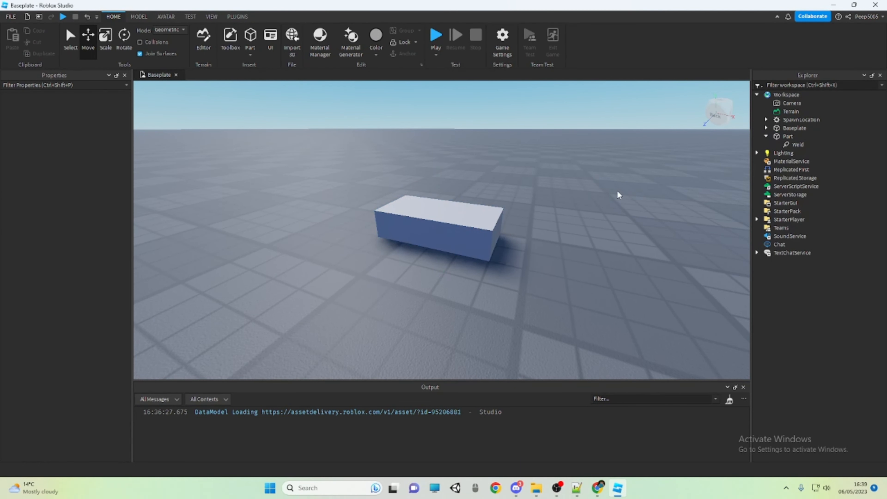
{"action": "left_click", "coordinate": [468, 230]}
Turn off Join Surfaces and Move snapping, and slide the block freely along its red and blue axes near -33.4, 0.5, -7
{"action": "left_click", "coordinate": [140, 18]}
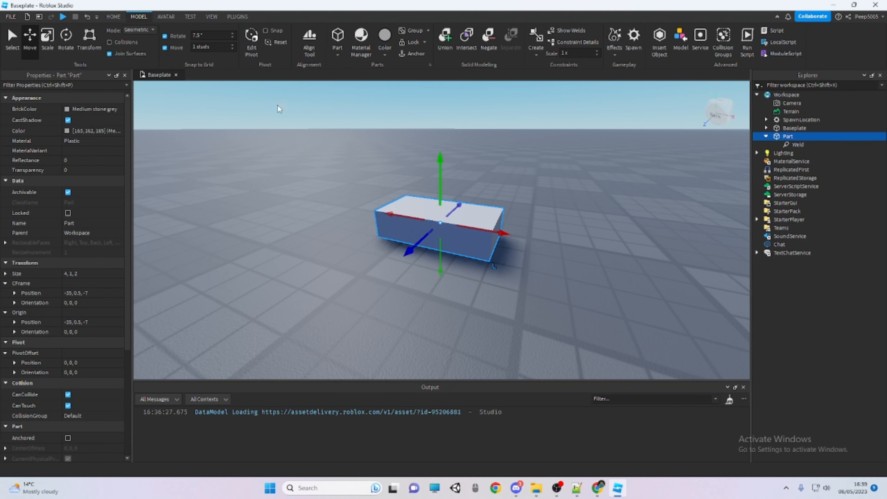
{"action": "right_click_drag", "start_coordinate": [278, 109], "coordinate": [355, 177]}
{"action": "scroll", "coordinate": [354, 177], "scroll_direction": "down", "scroll_amount": 2}
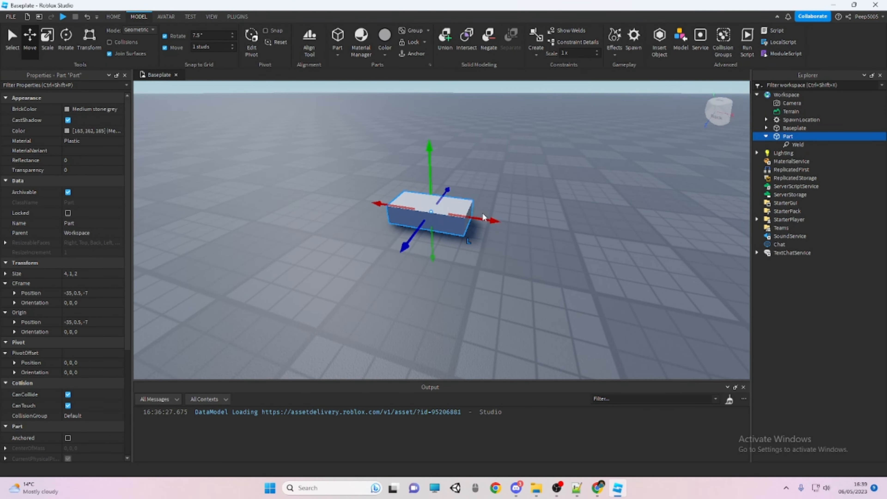
{"action": "left_click", "coordinate": [480, 247]}
{"action": "scroll", "coordinate": [476, 303], "scroll_direction": "up", "scroll_amount": 8}
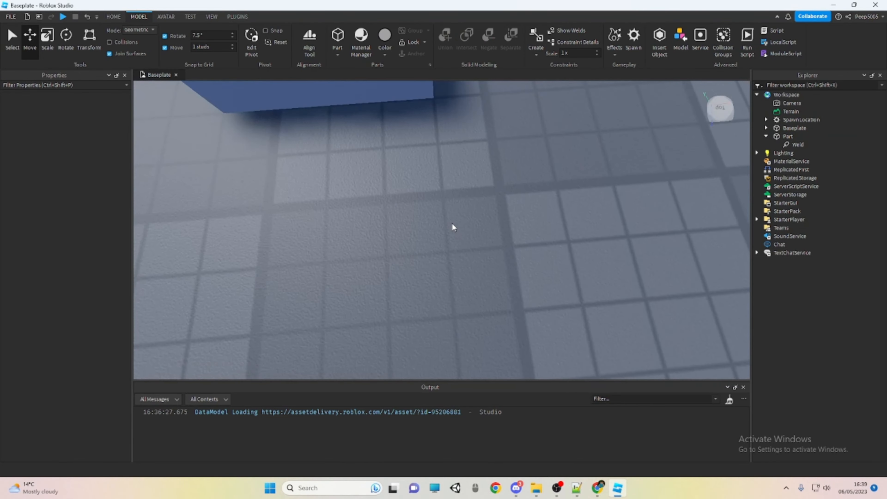
{"action": "scroll", "coordinate": [449, 230], "scroll_direction": "down", "scroll_amount": 8}
{"action": "left_click", "coordinate": [472, 189]}
{"action": "scroll", "coordinate": [471, 198], "scroll_direction": "up", "scroll_amount": 2}
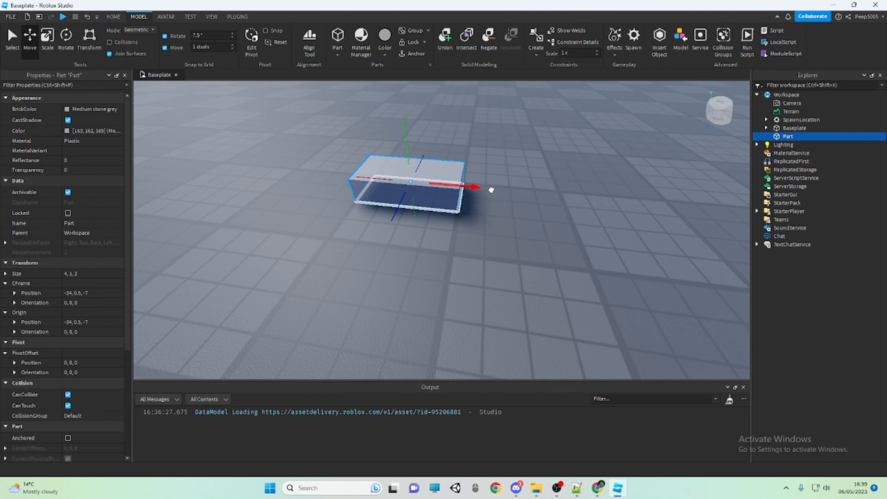
{"action": "mouse_move", "coordinate": [491, 190]}
{"action": "left_mouse_down"}
{"action": "mouse_move", "coordinate": [529, 197]}
{"action": "mouse_move", "coordinate": [493, 173]}
{"action": "mouse_move", "coordinate": [463, 175]}
{"action": "mouse_move", "coordinate": [478, 178]}
{"action": "left_mouse_up"}
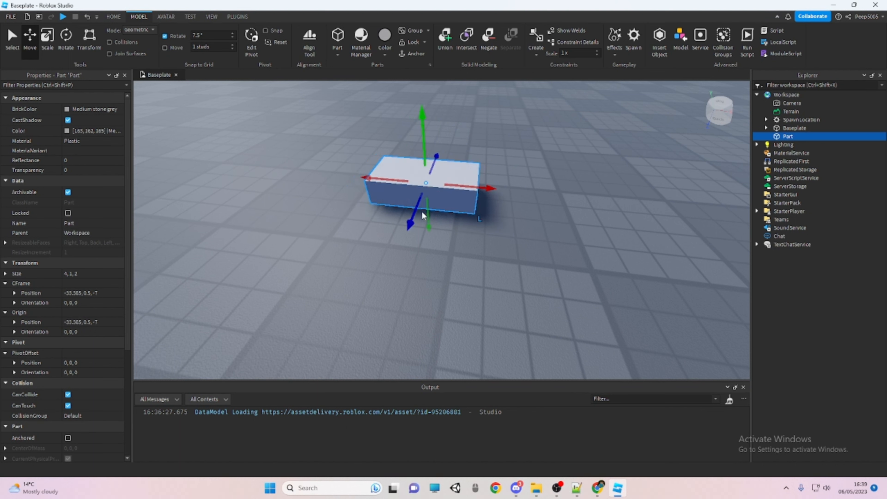
{"action": "left_click_drag", "start_coordinate": [414, 212], "coordinate": [408, 224]}
{"action": "left_click", "coordinate": [536, 200]}
{"action": "left_click", "coordinate": [470, 212]}
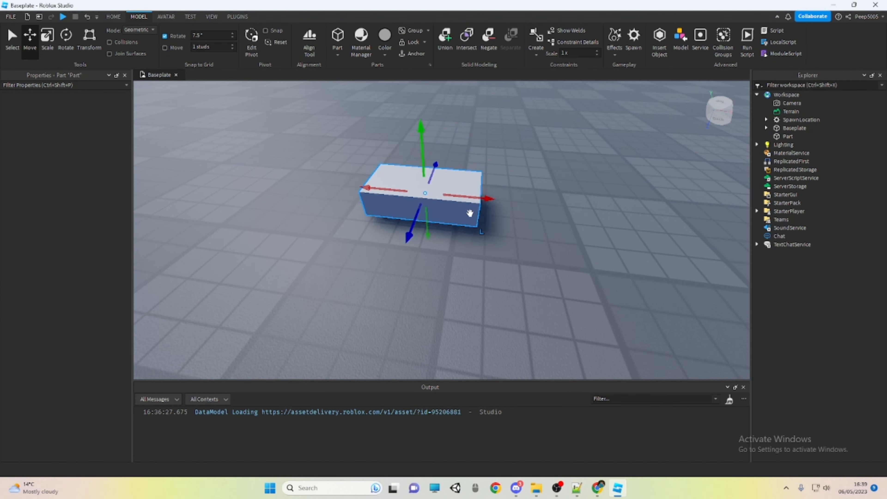
Undo the last block moves, deselect the block, and turn Move snapping back on at 1 stud
{"action": "key", "text": "ctrl+z"}
{"action": "key", "text": "ctrl+z"}
{"action": "key", "text": "ctrl+z"}
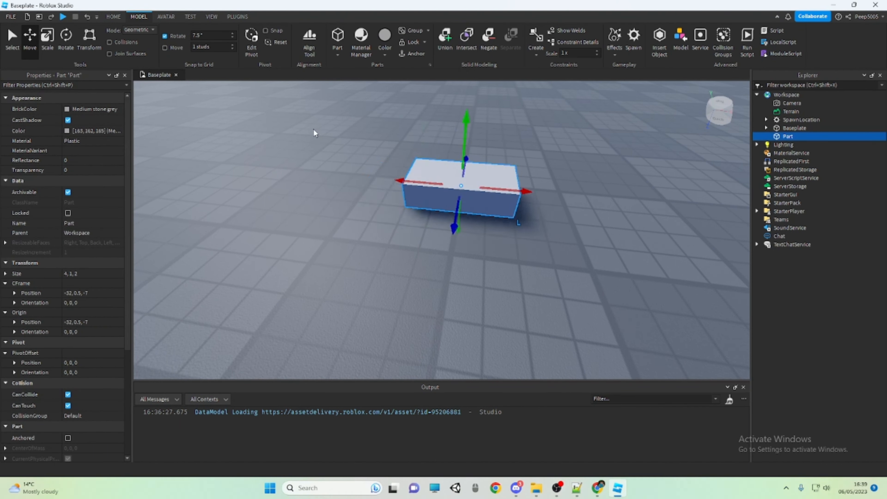
{"action": "left_click", "coordinate": [314, 129]}
{"action": "left_click", "coordinate": [168, 45]}
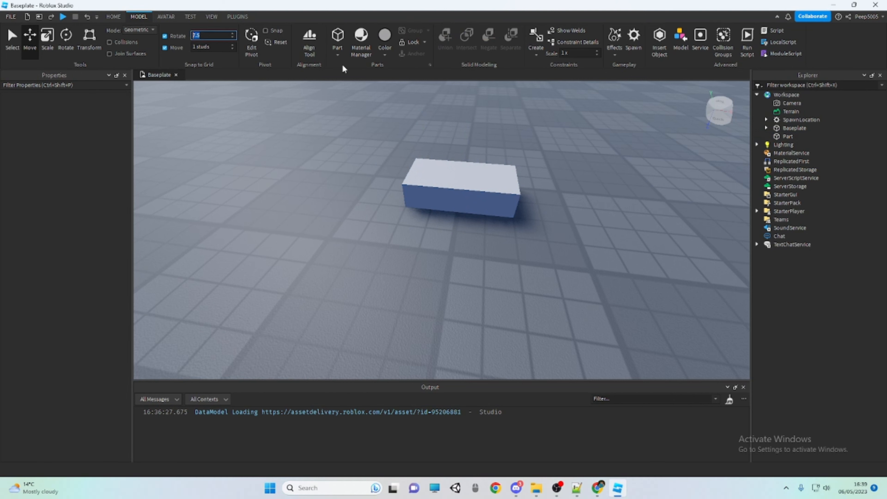
Select the block and try turning it about its blue axis with the Rotate tool and 7.5° snapping on
{"action": "left_click", "coordinate": [516, 189]}
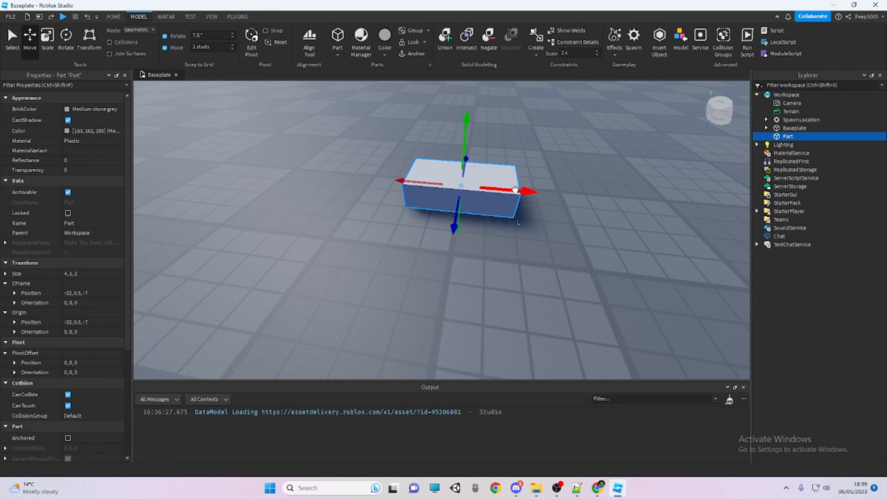
{"action": "key", "text": "ctrl+3"}
{"action": "key", "text": "ctrl+4"}
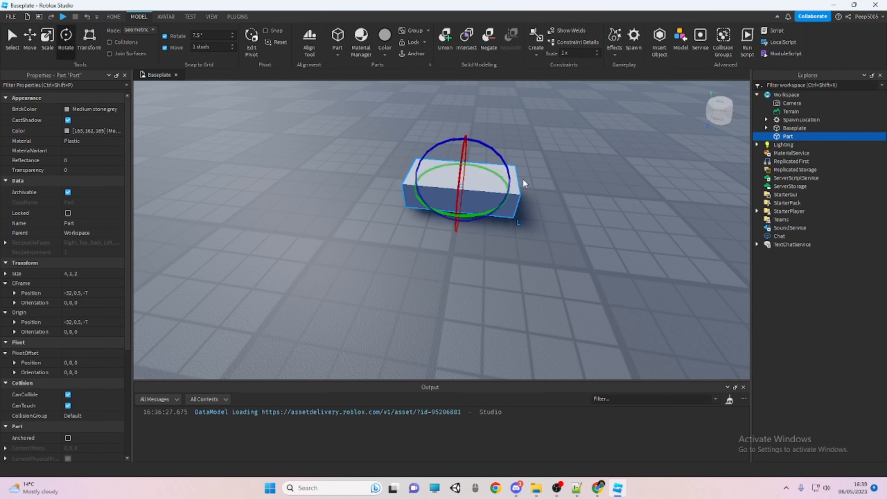
{"action": "mouse_move", "coordinate": [508, 168]}
{"action": "left_mouse_down"}
{"action": "mouse_move", "coordinate": [476, 147]}
{"action": "mouse_move", "coordinate": [435, 143]}
{"action": "mouse_move", "coordinate": [478, 140]}
{"action": "mouse_move", "coordinate": [505, 161]}
{"action": "left_mouse_up"}
{"action": "left_click", "coordinate": [543, 125]}
{"action": "left_click", "coordinate": [510, 173]}
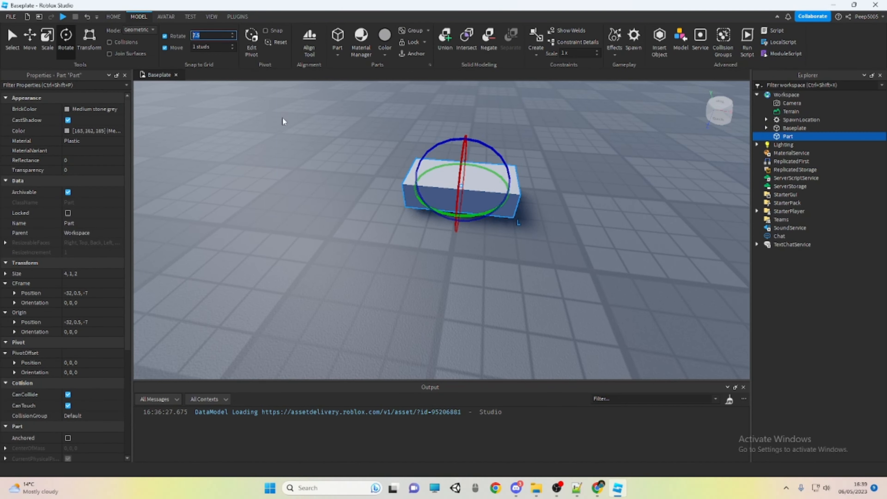
{"action": "left_click", "coordinate": [268, 99]}
{"action": "left_click", "coordinate": [491, 177]}
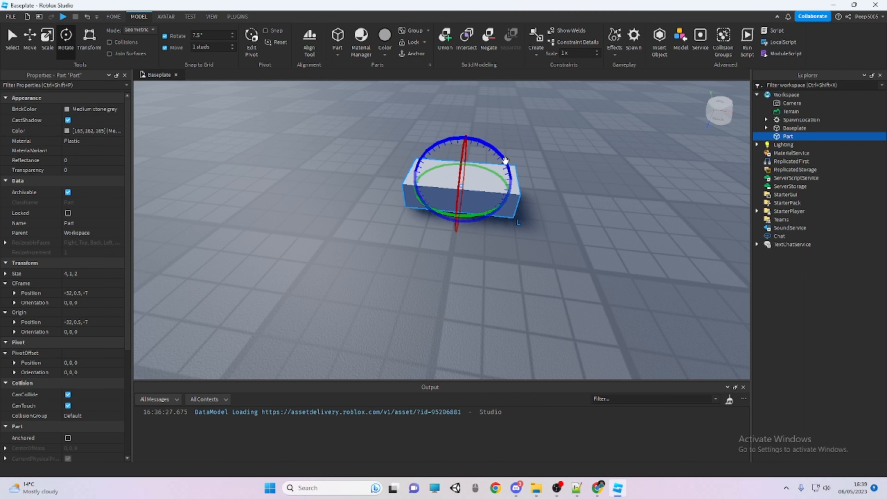
Rotate the block freely about several axes with Rotate snapping off, to an orientation of about -2.7, -13.7, 27.0
{"action": "left_click", "coordinate": [518, 154]}
{"action": "left_click", "coordinate": [455, 174]}
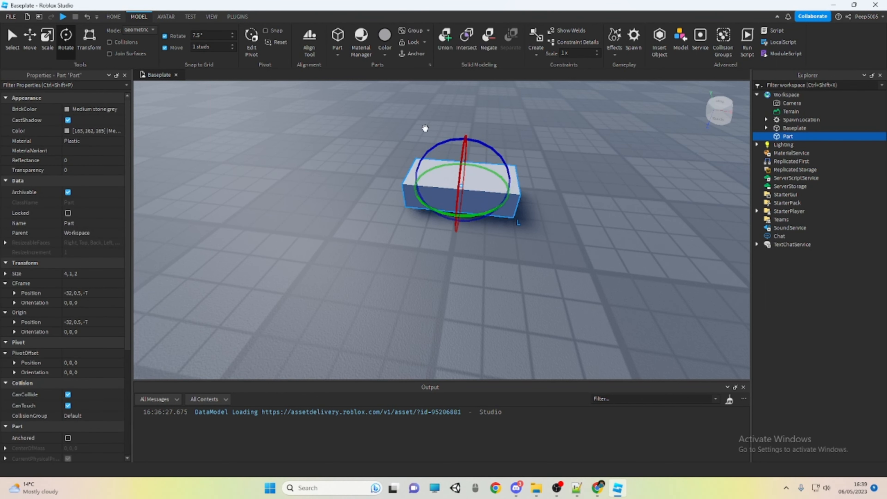
{"action": "left_click_drag", "start_coordinate": [507, 152], "coordinate": [488, 164]}
{"action": "left_click_drag", "start_coordinate": [475, 206], "coordinate": [536, 168]}
With Move snapping off, move the tilted block to about -33.2, 1.4, -6.1, deselect it, and restore Rotate and Move snapping
{"action": "left_click", "coordinate": [176, 49]}
{"action": "key", "text": "ctrl+3"}
{"action": "key", "text": "ctrl+2"}
{"action": "left_click_drag", "start_coordinate": [456, 153], "coordinate": [454, 147]}
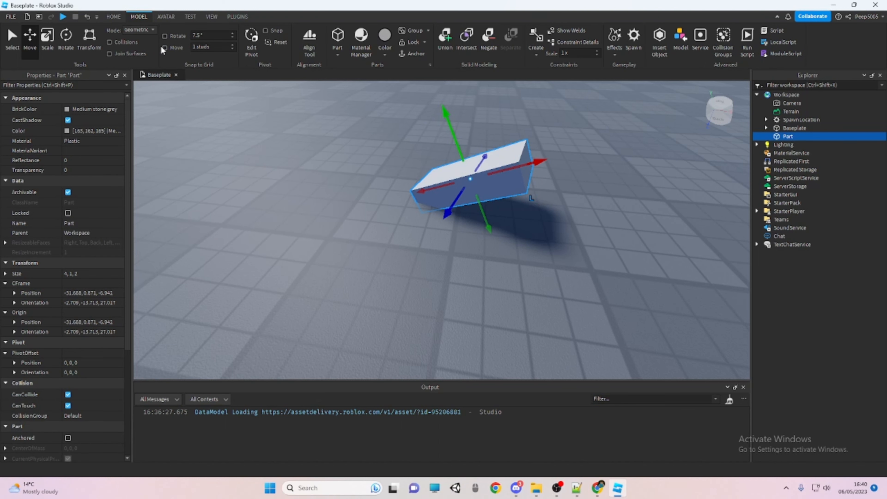
{"action": "left_click_drag", "start_coordinate": [482, 195], "coordinate": [435, 238]}
{"action": "left_click", "coordinate": [312, 114]}
Choose Earth green as the part colour and insert a new block on an empty area of the baseplate
{"action": "key", "text": "s"}
{"action": "key", "text": "w"}
{"action": "key", "text": "a"}
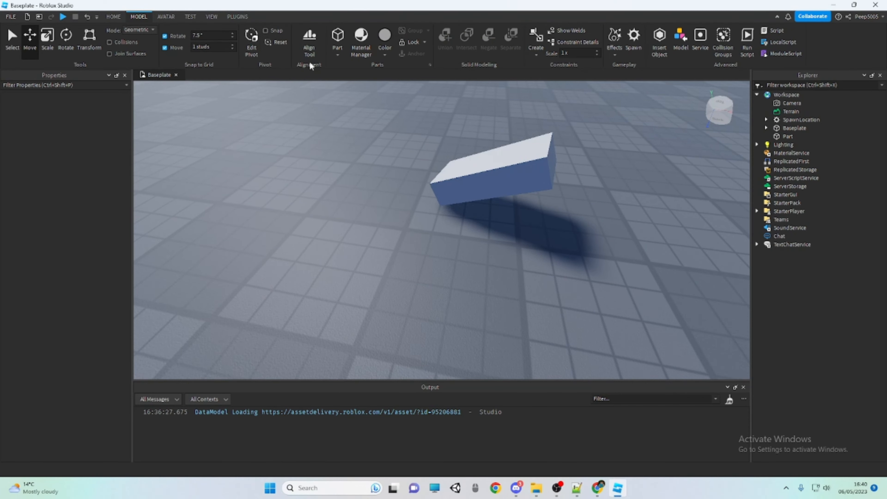
{"action": "right_click_drag", "start_coordinate": [464, 161], "coordinate": [396, 67]}
{"action": "key", "text": "w"}
{"action": "left_click", "coordinate": [385, 53]}
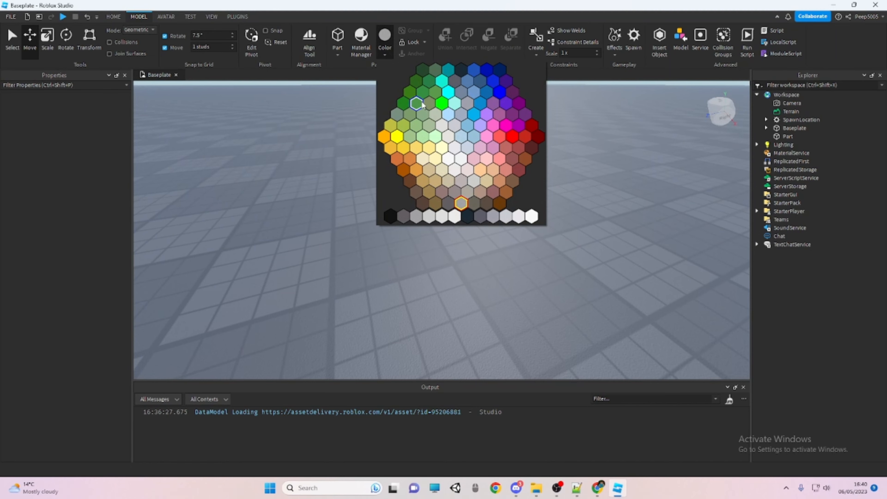
{"action": "left_click", "coordinate": [421, 72]}
{"action": "left_click", "coordinate": [343, 41]}
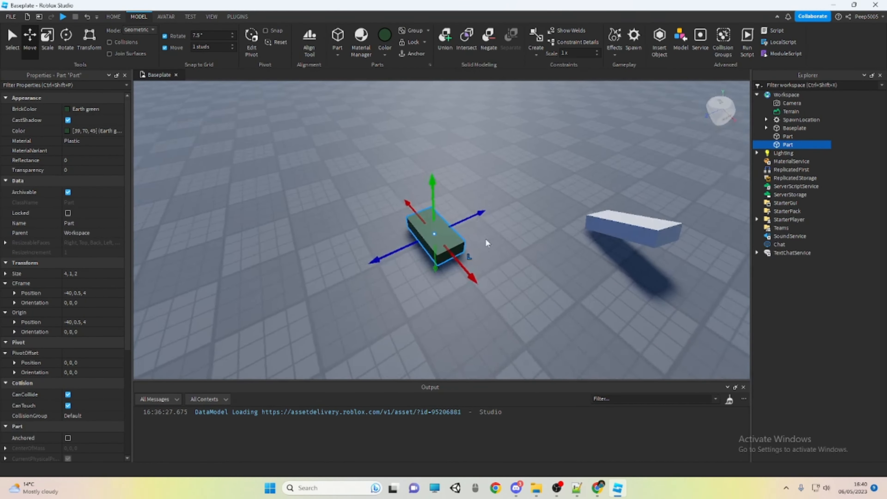
Scale the green block to 5 × 1 × 5 studs and delete it
{"action": "key", "text": "ctrl+3"}
{"action": "left_click_drag", "start_coordinate": [461, 226], "coordinate": [492, 211]}
{"action": "left_click_drag", "start_coordinate": [483, 249], "coordinate": [492, 261]}
{"action": "key", "text": "w"}
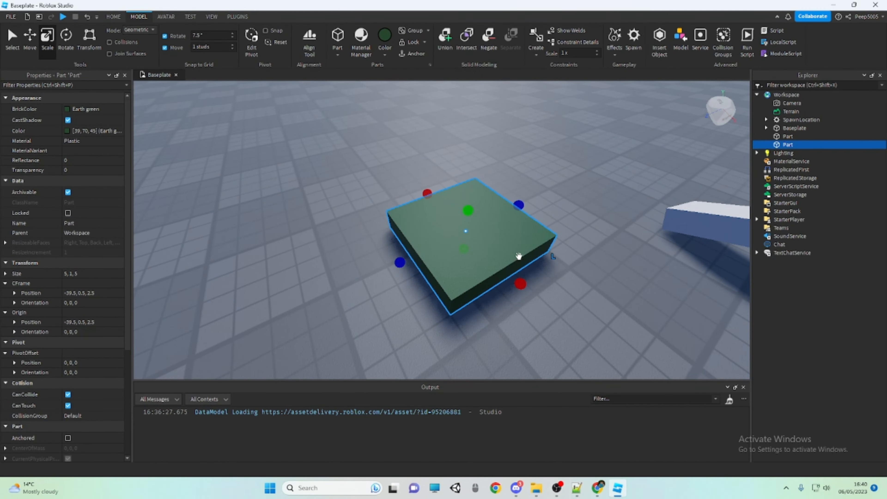
{"action": "key", "text": "Delete"}
Select the remaining grey tilted block and lock it
{"action": "key", "text": "s"}
{"action": "right_click_drag", "start_coordinate": [520, 256], "coordinate": [552, 177]}
{"action": "left_click", "coordinate": [555, 184]}
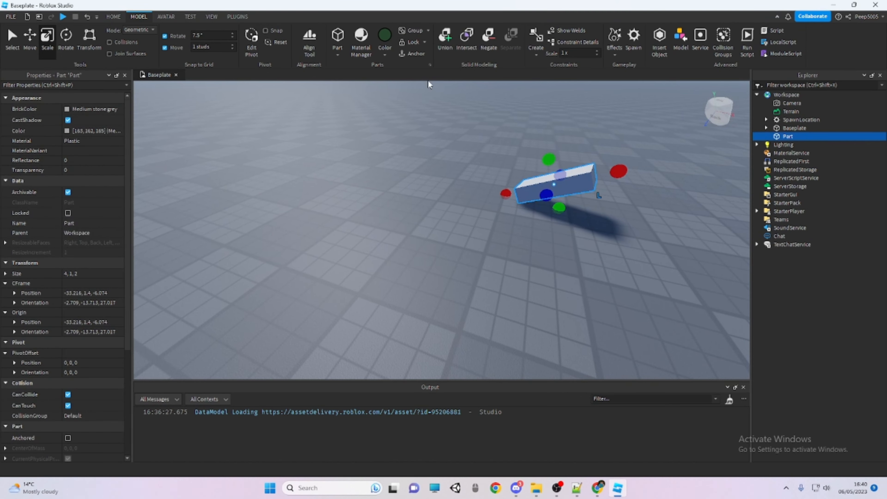
{"action": "left_click", "coordinate": [406, 47]}
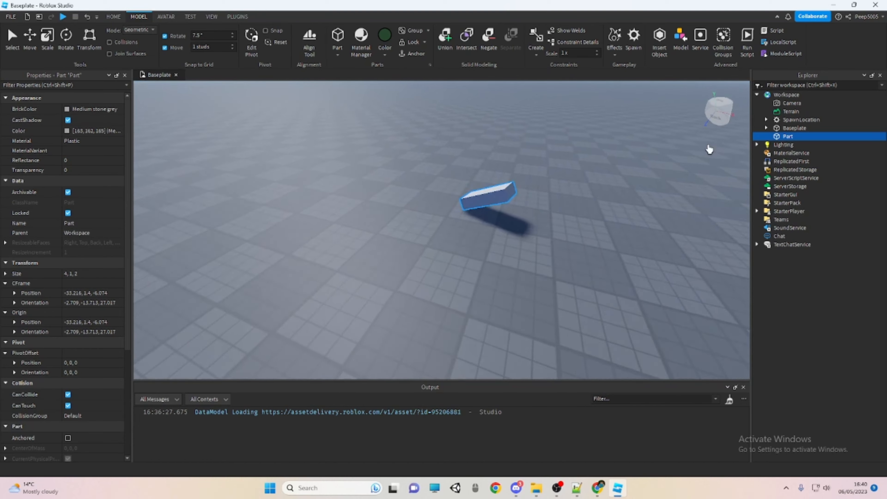
Select the locked block from the object hierarchy, and try to pick it directly in the viewport
{"action": "left_click", "coordinate": [795, 128]}
{"action": "left_click", "coordinate": [792, 136]}
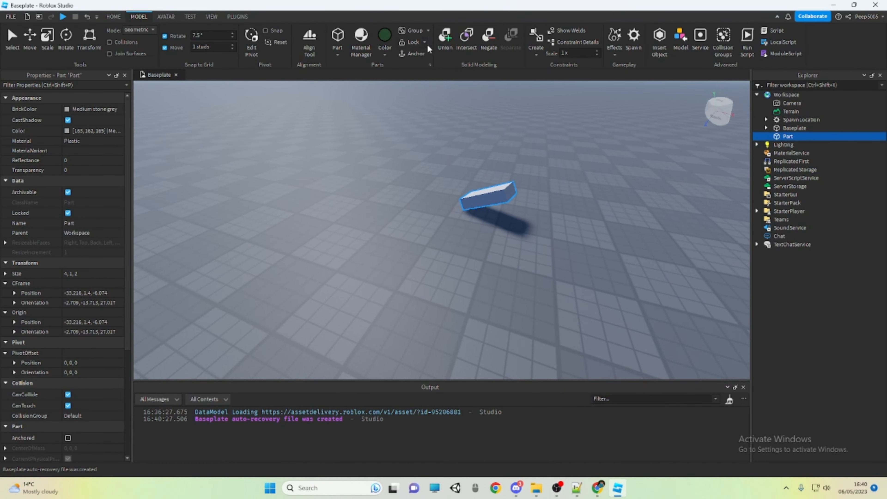
{"action": "scroll", "coordinate": [489, 204], "scroll_direction": "up", "scroll_amount": 1}
{"action": "left_click", "coordinate": [490, 207]}
{"action": "left_click", "coordinate": [504, 194]}
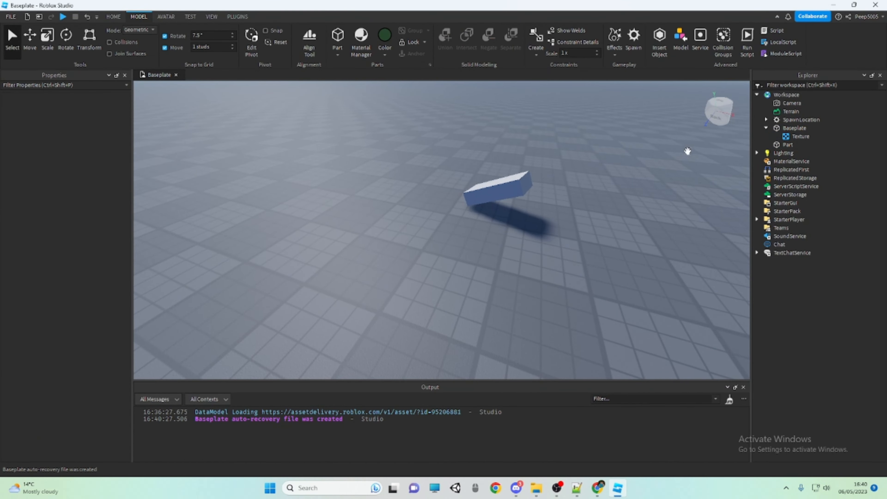
Select the locked block from the hierarchy, filter its properties by "lock", and turn off Locked
{"action": "left_click", "coordinate": [788, 145]}
{"action": "left_click", "coordinate": [84, 86]}
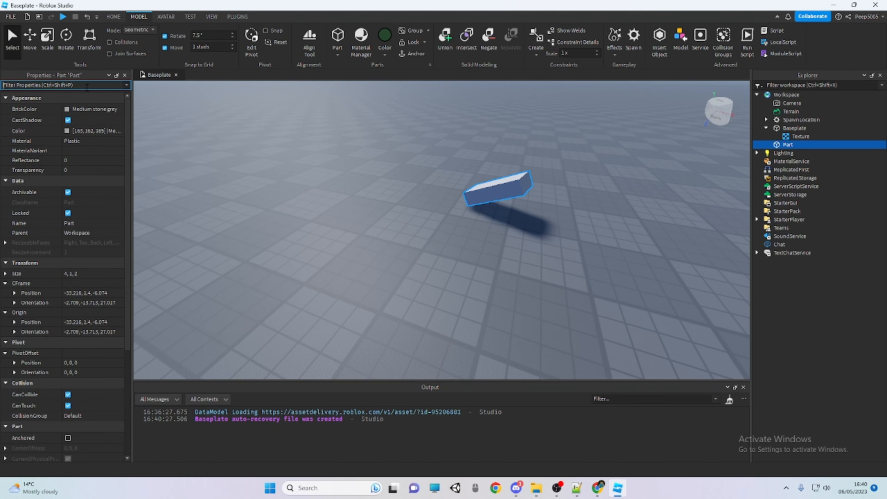
{"action": "type", "text": "lock"}
{"action": "left_click", "coordinate": [102, 110]}
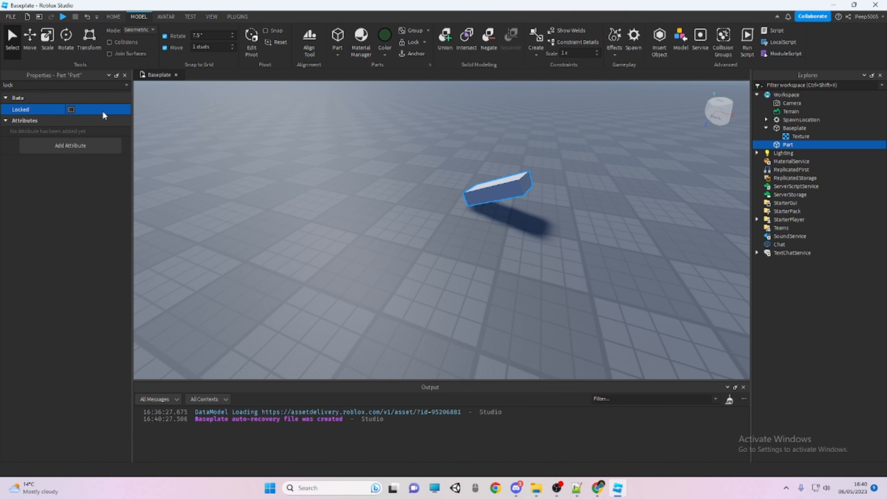
{"action": "key", "text": "ctrl+a"}
{"action": "key", "text": "Delete"}
{"action": "key", "text": "ctrl+z"}
Clear the "lock" filter from the properties list so that all properties are listed
{"action": "left_click", "coordinate": [99, 86]}
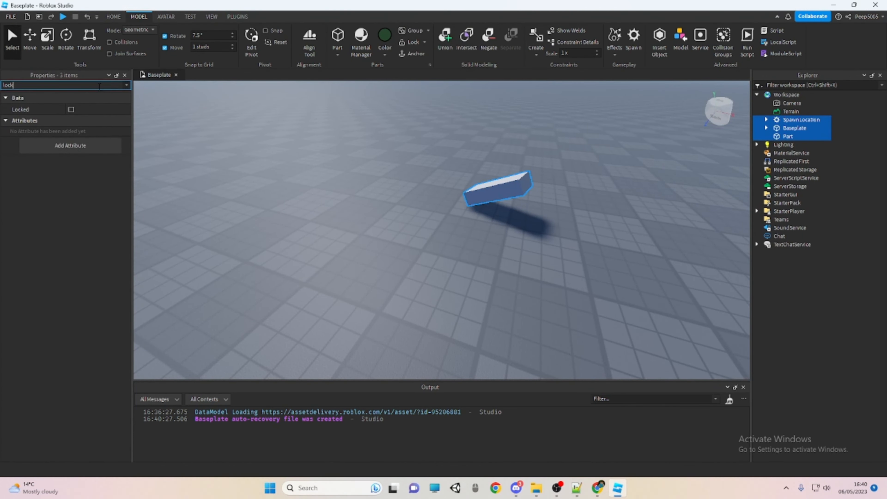
{"action": "key", "text": "BackSpace"}
{"action": "key", "text": "BackSpace"}
{"action": "key", "text": "BackSpace"}
{"action": "key", "text": "BackSpace"}
Open the Material Manager, undock it as a floating window, and make it narrower and taller
{"action": "right_click_drag", "start_coordinate": [157, 114], "coordinate": [377, 83]}
{"action": "left_click", "coordinate": [363, 46]}
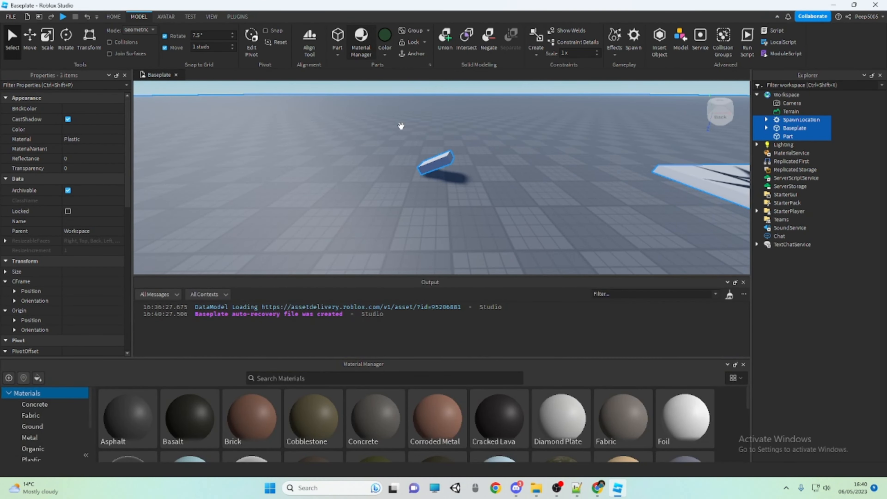
{"action": "left_click_drag", "start_coordinate": [364, 364], "coordinate": [416, 174]}
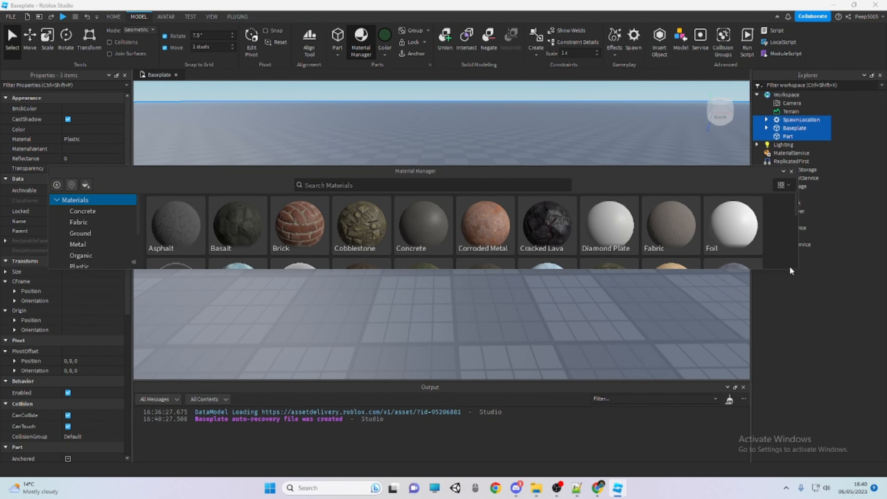
{"action": "left_click_drag", "start_coordinate": [800, 268], "coordinate": [413, 441]}
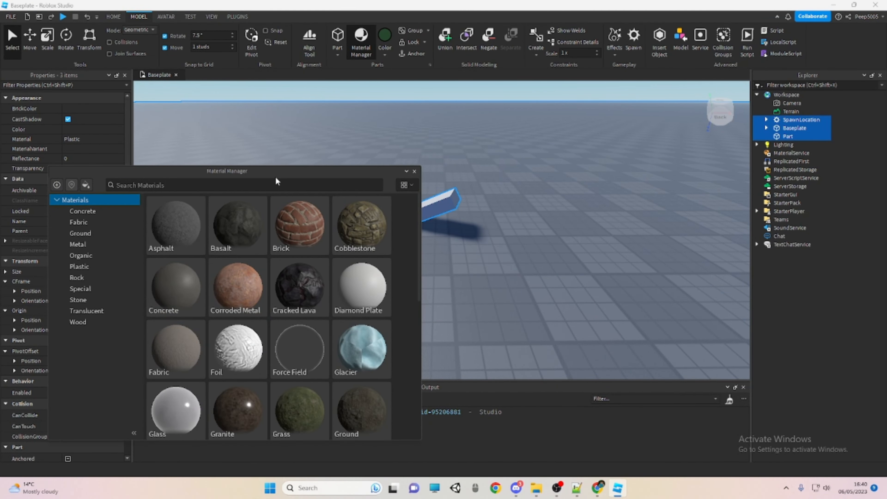
{"action": "left_click_drag", "start_coordinate": [276, 177], "coordinate": [278, 131]}
Browse the available materials, preview the Ground material, and close the Material Manager
{"action": "scroll", "coordinate": [338, 273], "scroll_direction": "down", "scroll_amount": 2}
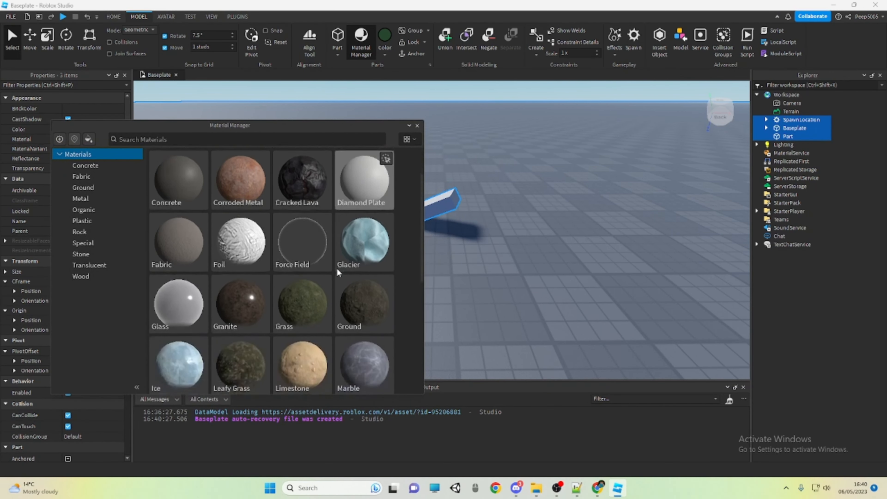
{"action": "scroll", "coordinate": [339, 272], "scroll_direction": "down", "scroll_amount": 4}
{"action": "right_click_drag", "start_coordinate": [552, 205], "coordinate": [509, 226]}
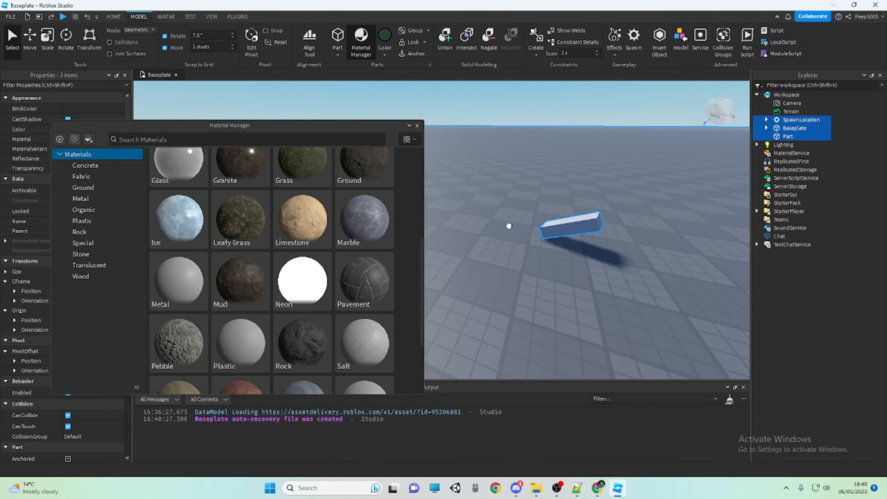
{"action": "right_click_drag", "start_coordinate": [509, 226], "coordinate": [507, 240]}
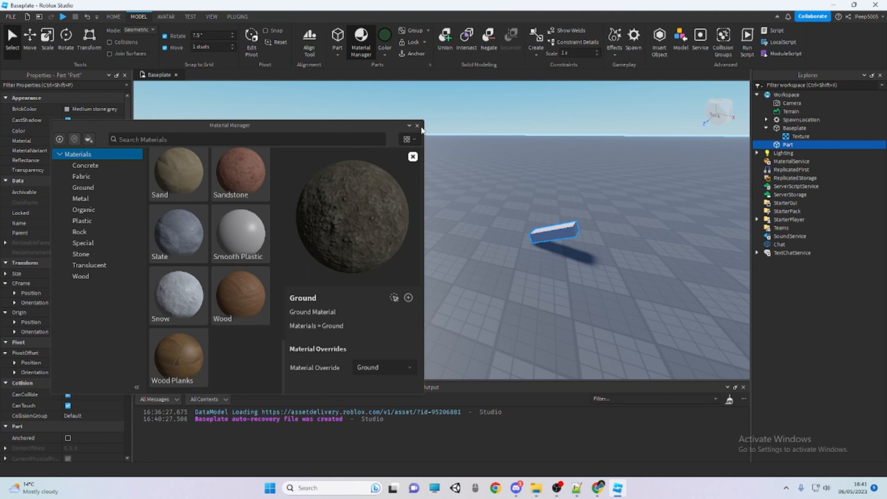
{"action": "left_click", "coordinate": [419, 126]}
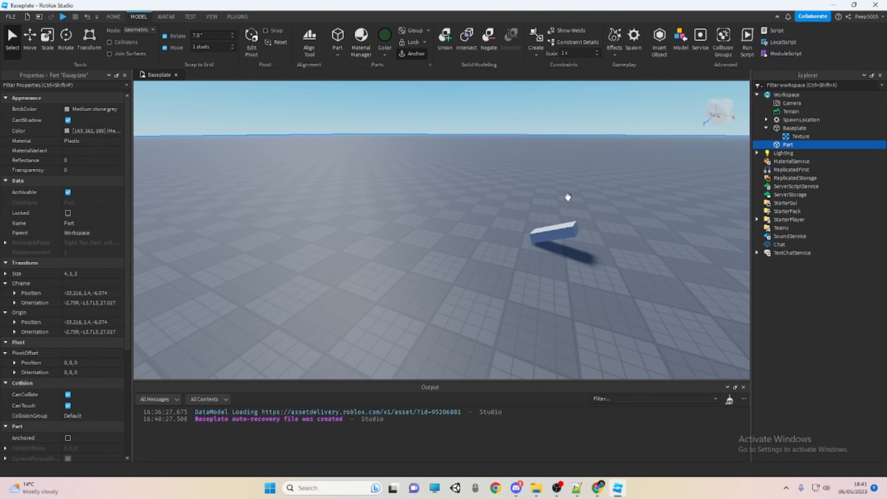
Move the grey tilted block across the baseplate, raise it to a height of about 8.5 studs, and anchor it
{"action": "left_click_drag", "start_coordinate": [558, 233], "coordinate": [480, 259]}
{"action": "key", "text": "ctrl+3"}
{"action": "key", "text": "ctrl+2"}
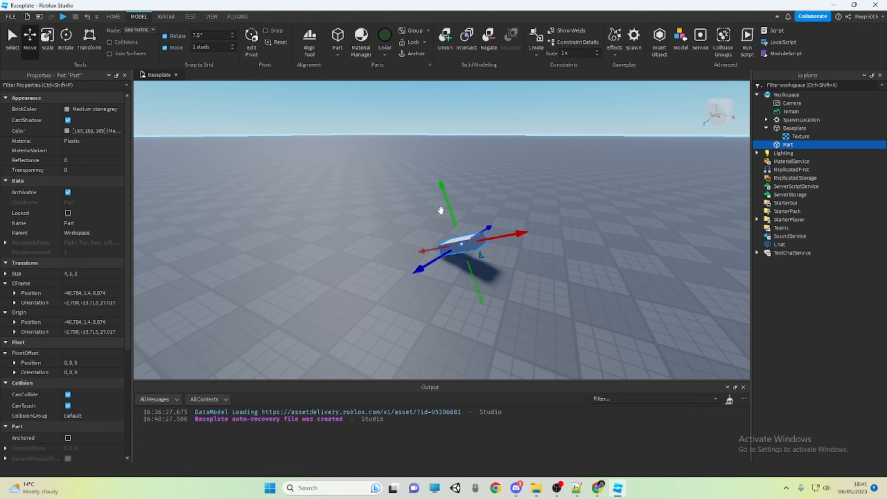
{"action": "left_click_drag", "start_coordinate": [449, 207], "coordinate": [421, 121]}
{"action": "right_click_drag", "start_coordinate": [438, 151], "coordinate": [442, 124]}
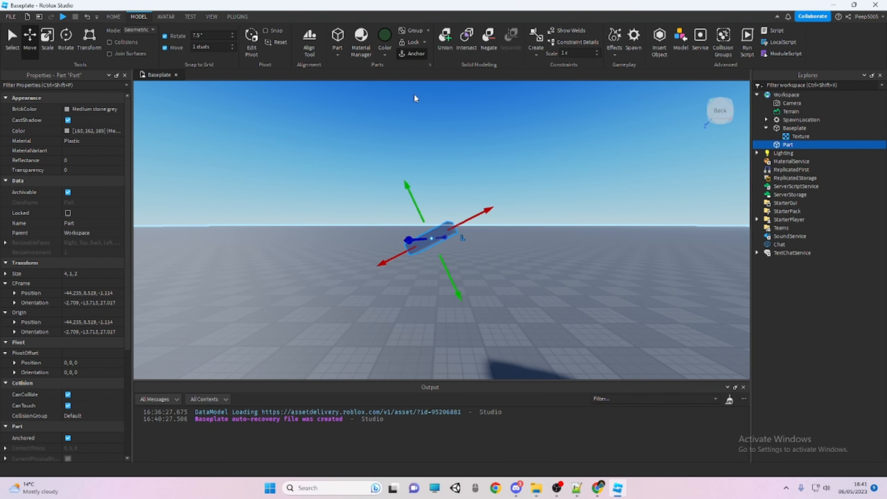
Run the simulation without a player to test the anchored block, and stop it
{"action": "left_click", "coordinate": [430, 106]}
{"action": "right_click_drag", "start_coordinate": [430, 105], "coordinate": [408, 107]}
{"action": "scroll", "coordinate": [407, 107], "scroll_direction": "down", "scroll_amount": 1}
{"action": "left_click", "coordinate": [117, 16]}
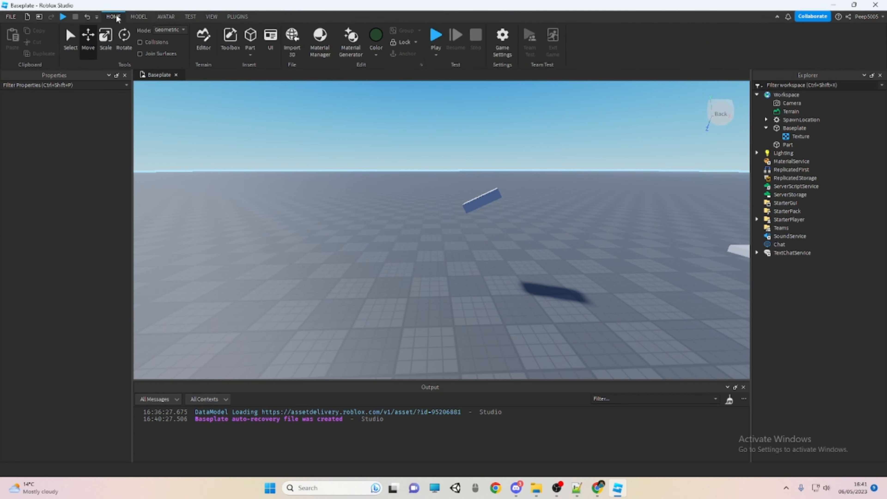
{"action": "left_click", "coordinate": [436, 55]}
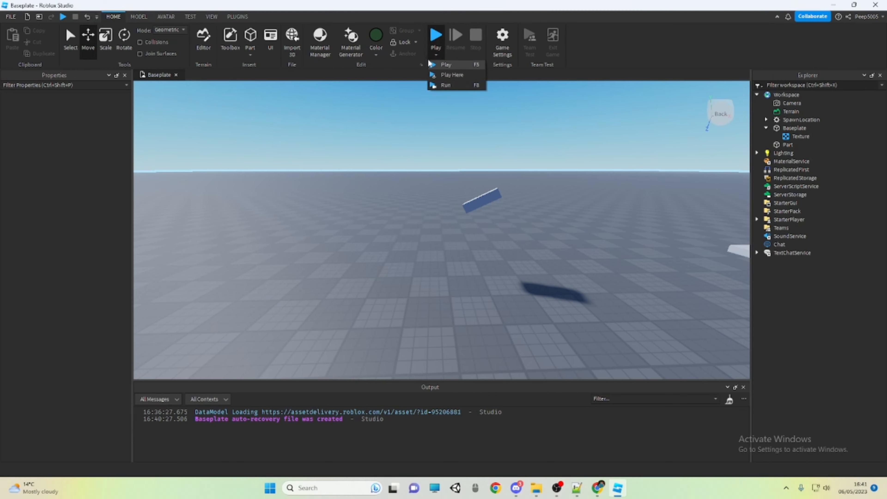
{"action": "left_click", "coordinate": [447, 85]}
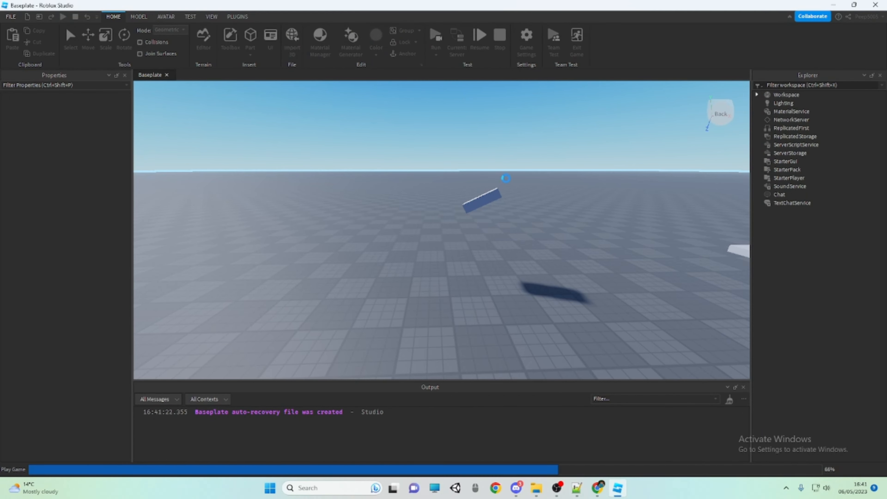
{"action": "right_click_drag", "start_coordinate": [484, 178], "coordinate": [485, 179]}
{"action": "key", "text": "shift+F5"}
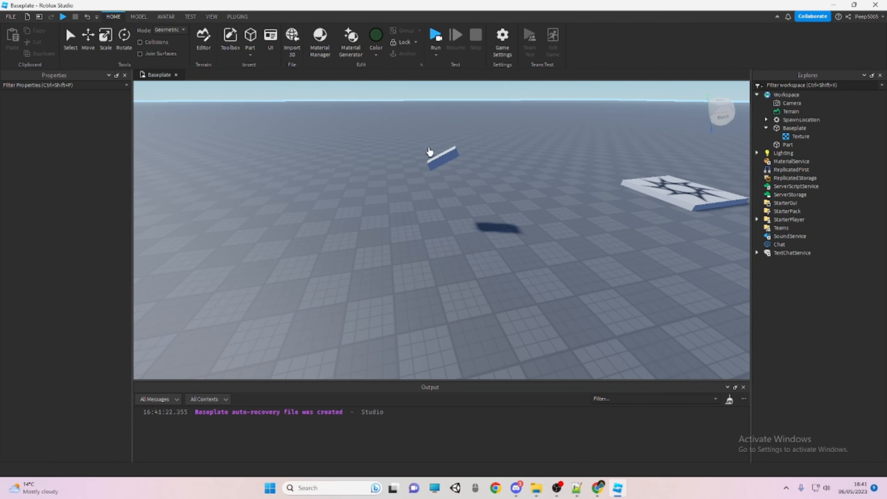
Select and focus the raised block, turn off its anchoring, and run the simulation to test it
{"action": "left_click", "coordinate": [449, 154]}
{"action": "key", "text": "f"}
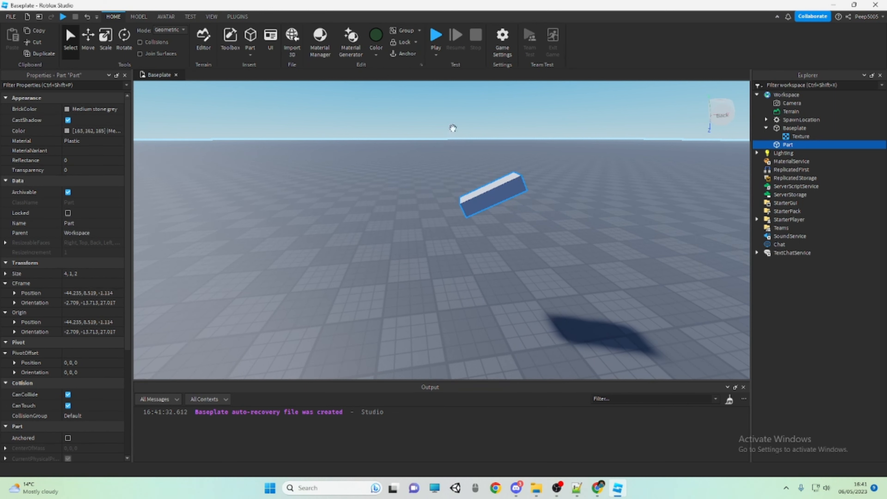
{"action": "left_click", "coordinate": [436, 55]}
{"action": "left_click", "coordinate": [452, 85]}
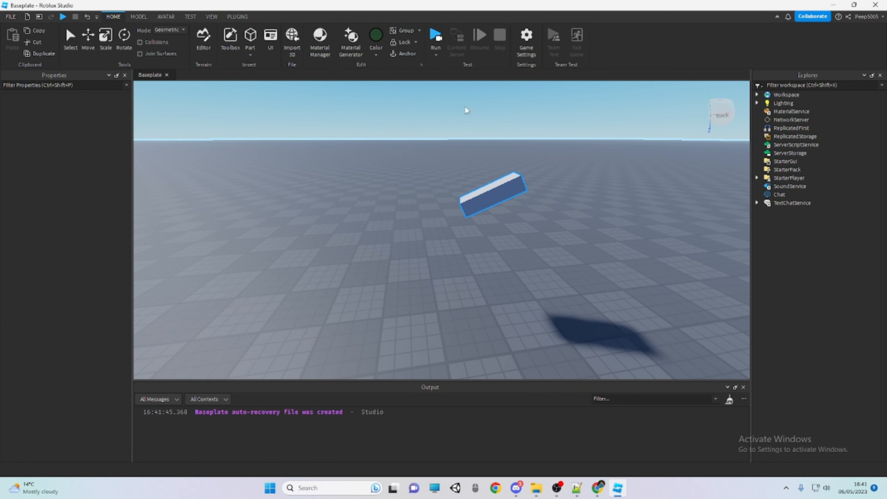
{"action": "right_click_drag", "start_coordinate": [509, 263], "coordinate": [509, 265]}
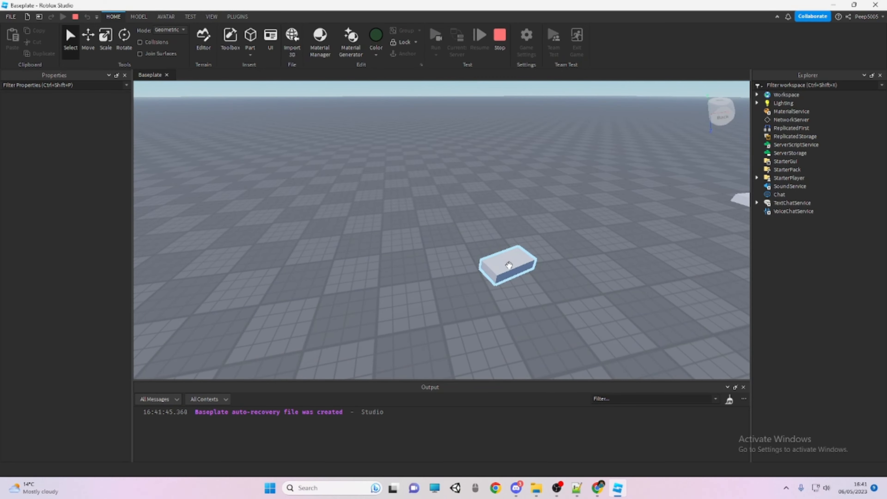
Shift the fallen block in the running simulation and raise it to a height of about 6 studs
{"action": "left_click_drag", "start_coordinate": [509, 265], "coordinate": [466, 246]}
{"action": "key", "text": "ctrl+3"}
{"action": "key", "text": "ctrl+2"}
{"action": "left_click_drag", "start_coordinate": [464, 177], "coordinate": [465, 116]}
{"action": "scroll", "coordinate": [465, 116], "scroll_direction": "down", "scroll_amount": 1}
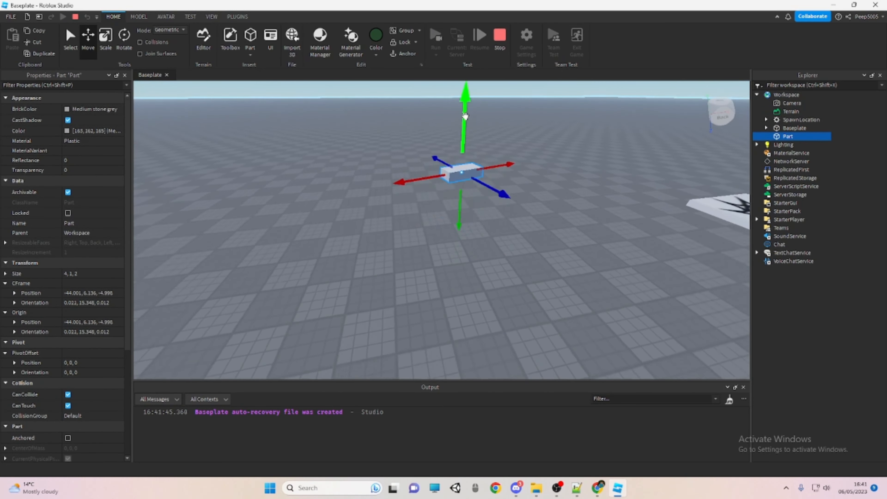
Drag the unanchored block around the baseplate while the simulation runs, and stop the run
{"action": "scroll", "coordinate": [465, 116], "scroll_direction": "down", "scroll_amount": 2}
{"action": "right_click", "coordinate": [477, 203]}
{"action": "left_click", "coordinate": [473, 223]}
{"action": "left_click_drag", "start_coordinate": [461, 230], "coordinate": [648, 219]}
{"action": "key", "text": "d"}
{"action": "key", "text": "w"}
{"action": "left_click_drag", "start_coordinate": [494, 214], "coordinate": [594, 212]}
{"action": "left_click_drag", "start_coordinate": [532, 225], "coordinate": [522, 226]}
{"action": "left_click", "coordinate": [507, 236]}
{"action": "left_click", "coordinate": [460, 199]}
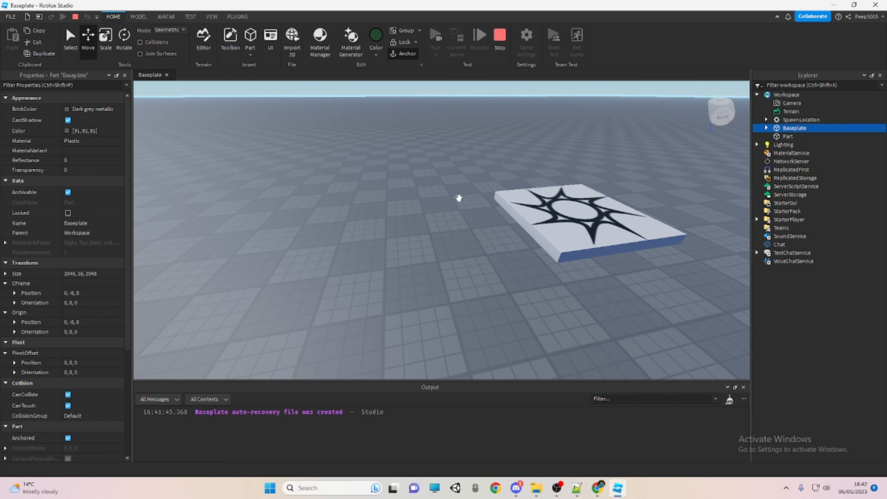
{"action": "left_click", "coordinate": [500, 38]}
Insert a second spawn location on the baseplate and colour it Medium stone grey
{"action": "left_click", "coordinate": [139, 16]}
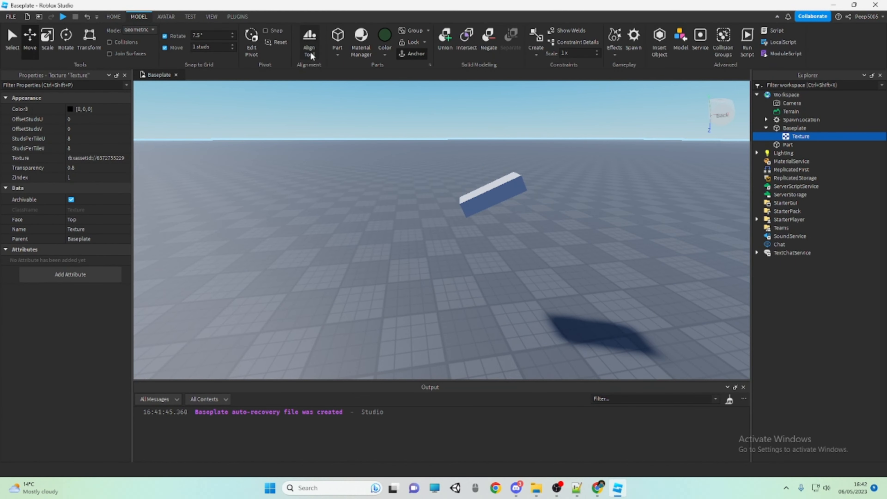
{"action": "left_click", "coordinate": [477, 189]}
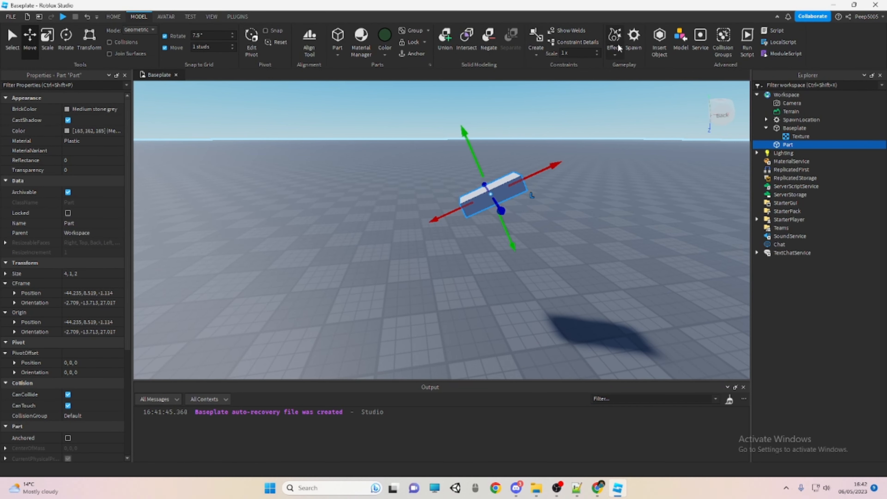
{"action": "left_click", "coordinate": [632, 96]}
{"action": "right_click_drag", "start_coordinate": [631, 96], "coordinate": [611, 87]}
{"action": "left_click", "coordinate": [632, 38]}
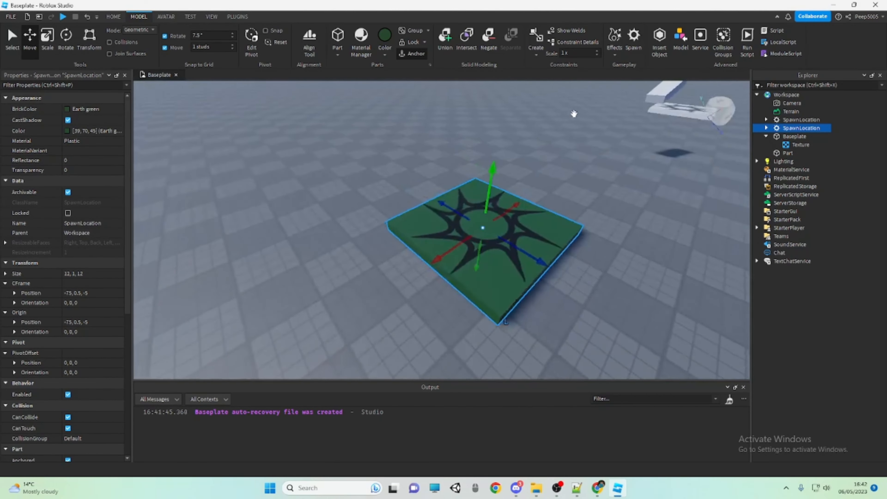
{"action": "left_click", "coordinate": [391, 53]}
{"action": "left_click", "coordinate": [416, 217]}
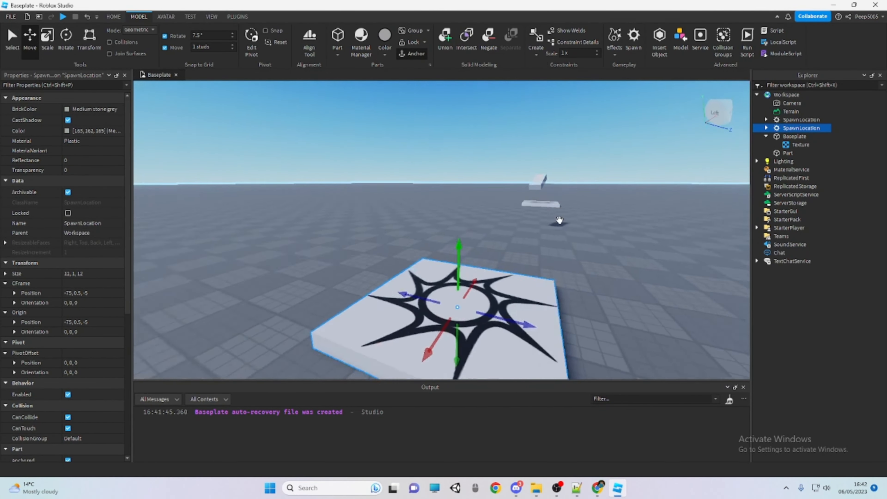
Select the new spawn location and add a Fire effect to it
{"action": "left_click", "coordinate": [559, 222]}
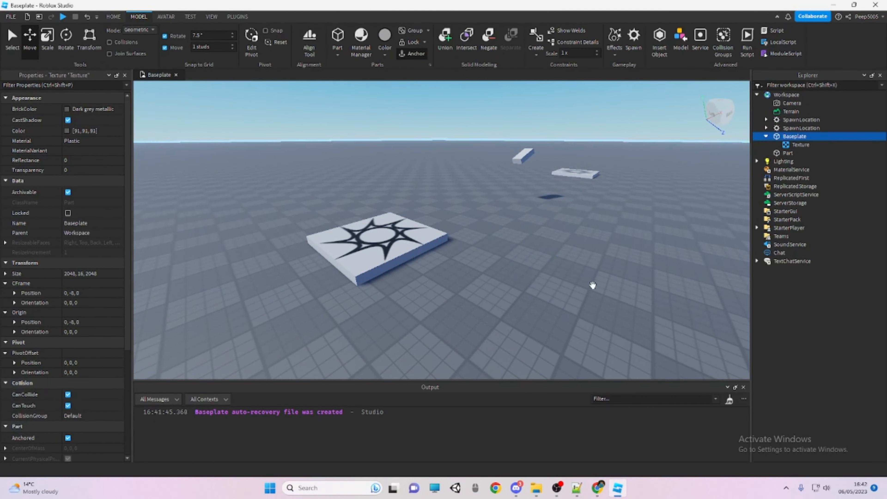
{"action": "left_click", "coordinate": [592, 285]}
{"action": "right_click_drag", "start_coordinate": [593, 285], "coordinate": [602, 271]}
{"action": "left_click", "coordinate": [602, 271]}
{"action": "key", "text": "d"}
{"action": "left_click", "coordinate": [602, 271]}
{"action": "left_click", "coordinate": [543, 148]}
{"action": "left_click", "coordinate": [398, 224]}
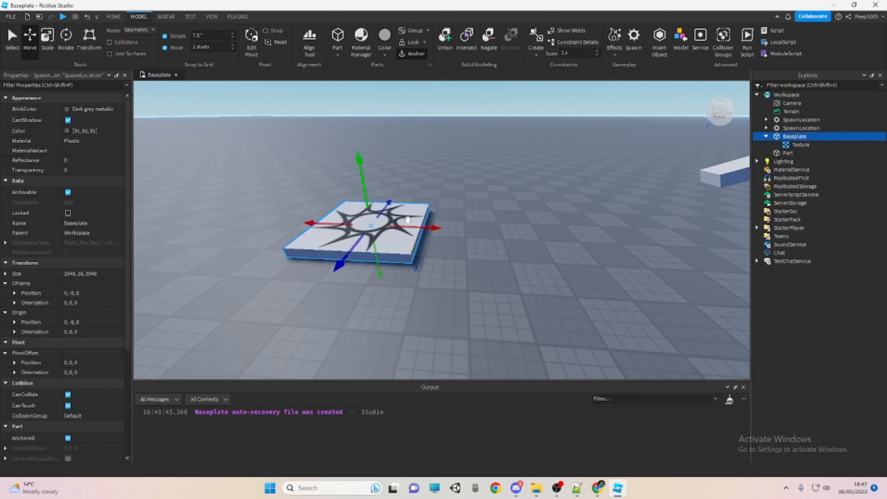
{"action": "left_click", "coordinate": [617, 51]}
{"action": "left_click", "coordinate": [628, 76]}
Set the Fire effect's Color to the dark blue 0, 83, 135
{"action": "right_click_drag", "start_coordinate": [531, 142], "coordinate": [699, 163]}
{"action": "key", "text": "w"}
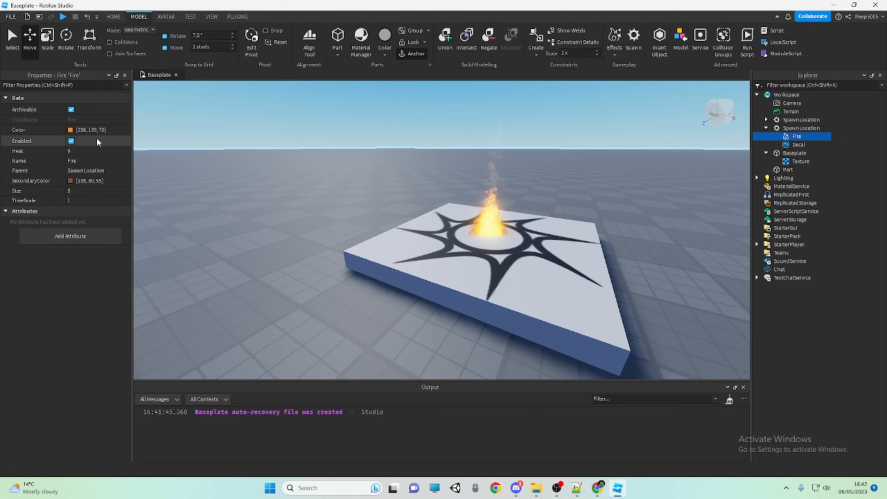
{"action": "left_click", "coordinate": [70, 130]}
{"action": "left_click", "coordinate": [468, 248]}
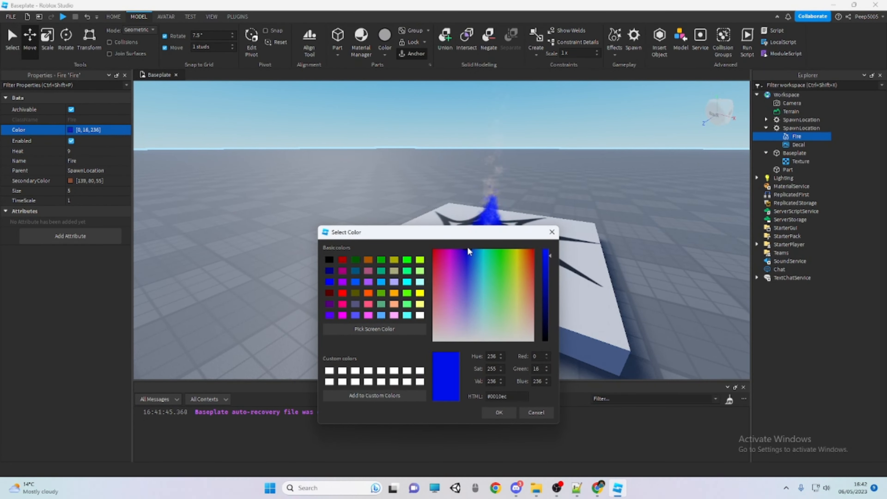
{"action": "left_click", "coordinate": [484, 251]}
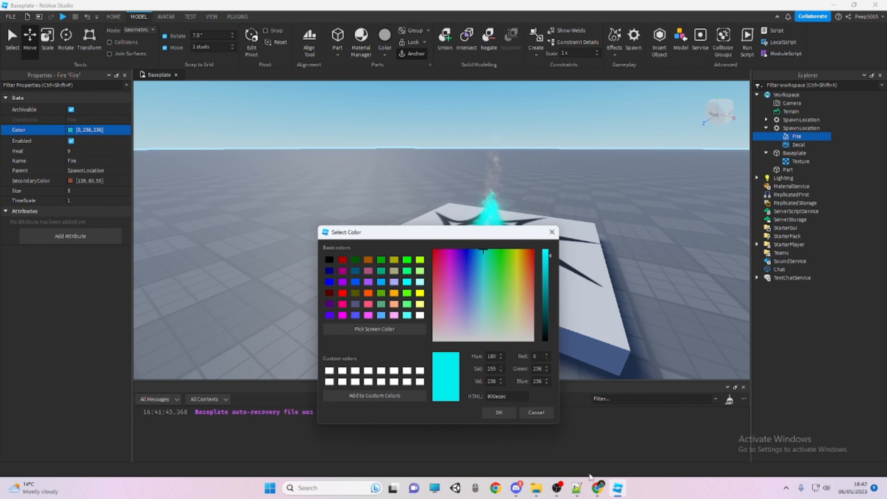
{"action": "left_click_drag", "start_coordinate": [477, 254], "coordinate": [477, 245]}
{"action": "left_click_drag", "start_coordinate": [549, 298], "coordinate": [547, 292]}
{"action": "left_click", "coordinate": [499, 412]}
Set the Fire effect's SecondaryColor to black (0, 0, 0)
{"action": "left_click", "coordinate": [70, 182]}
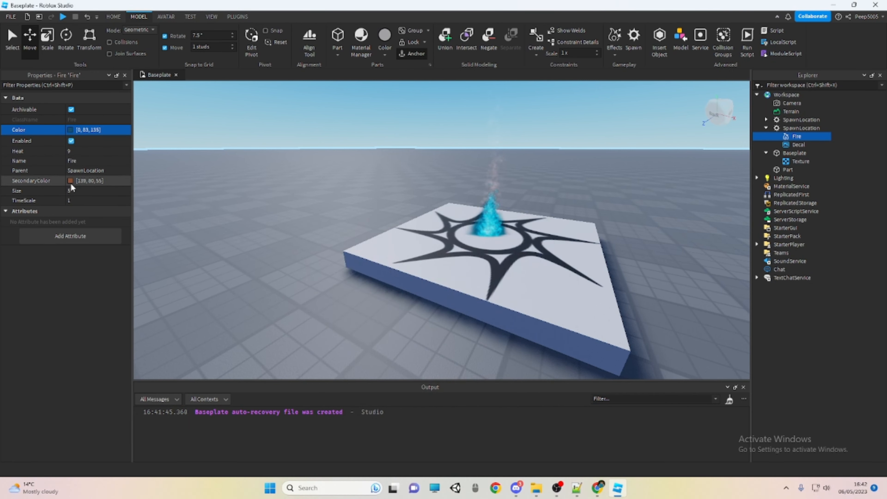
{"action": "left_click_drag", "start_coordinate": [454, 149], "coordinate": [437, 261]}
{"action": "left_click_drag", "start_coordinate": [480, 307], "coordinate": [518, 365]}
{"action": "left_click_drag", "start_coordinate": [530, 329], "coordinate": [532, 371]}
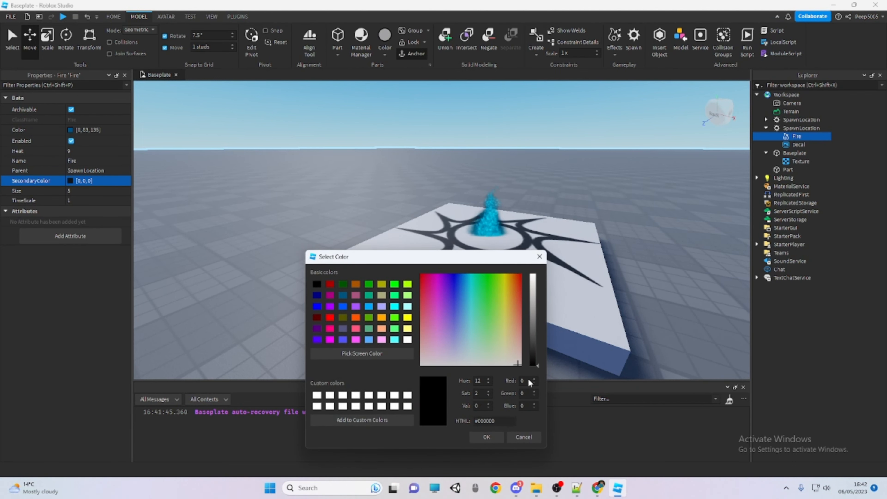
{"action": "left_click", "coordinate": [495, 432]}
Delete the Fire effect from the new spawn location, and collapse the spawn location and Baseplate in the hierarchy
{"action": "left_click", "coordinate": [579, 189]}
{"action": "right_click_drag", "start_coordinate": [579, 189], "coordinate": [578, 168]}
{"action": "left_click", "coordinate": [575, 167]}
{"action": "scroll", "coordinate": [569, 168], "scroll_direction": "down", "scroll_amount": 3}
{"action": "scroll", "coordinate": [567, 167], "scroll_direction": "up", "scroll_amount": 2}
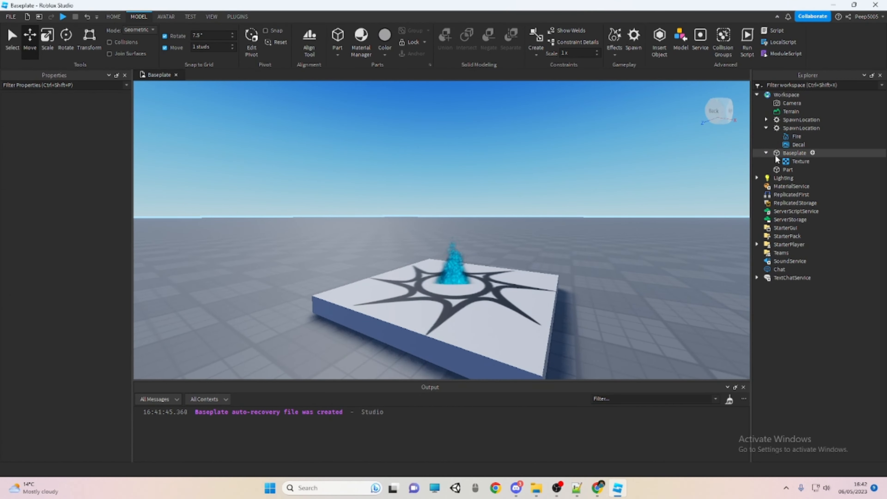
{"action": "left_click", "coordinate": [779, 136]}
{"action": "key", "text": "Delete"}
{"action": "left_click", "coordinate": [768, 128]}
{"action": "left_click", "coordinate": [766, 137]}
Select the new spawn location on the Baseplate and set its BrickColor to Dark green
{"action": "right_click_drag", "start_coordinate": [651, 156], "coordinate": [639, 180]}
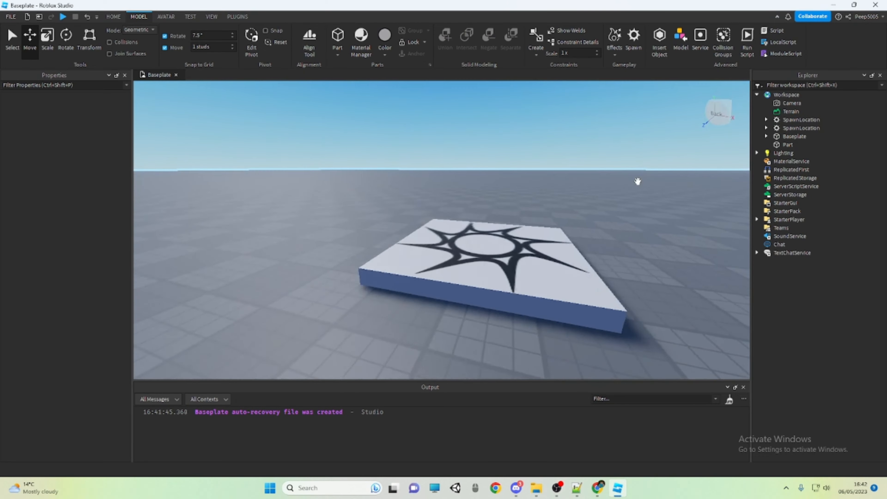
{"action": "scroll", "coordinate": [640, 178], "scroll_direction": "down", "scroll_amount": 4}
{"action": "left_click", "coordinate": [640, 178]}
{"action": "left_click", "coordinate": [331, 129]}
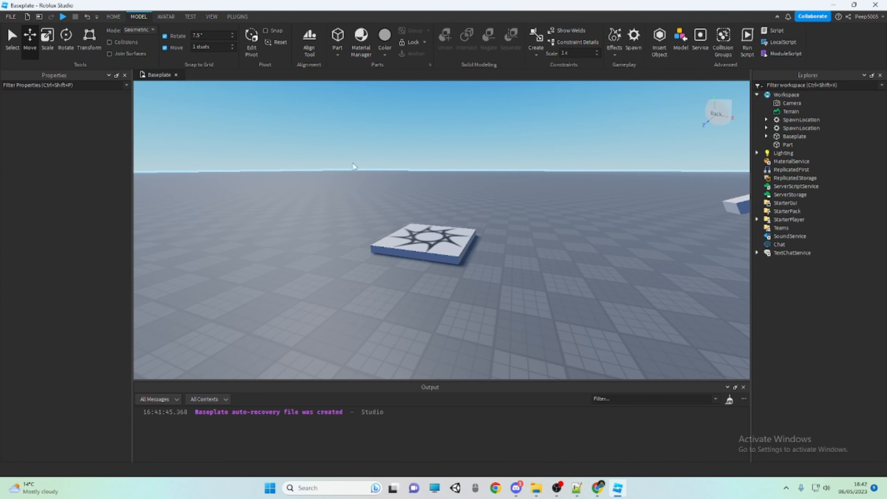
{"action": "scroll", "coordinate": [426, 202], "scroll_direction": "up", "scroll_amount": 3}
{"action": "right_click_drag", "start_coordinate": [353, 162], "coordinate": [382, 271]}
{"action": "scroll", "coordinate": [382, 271], "scroll_direction": "down", "scroll_amount": 3}
{"action": "left_click", "coordinate": [370, 285]}
{"action": "key", "text": "f"}
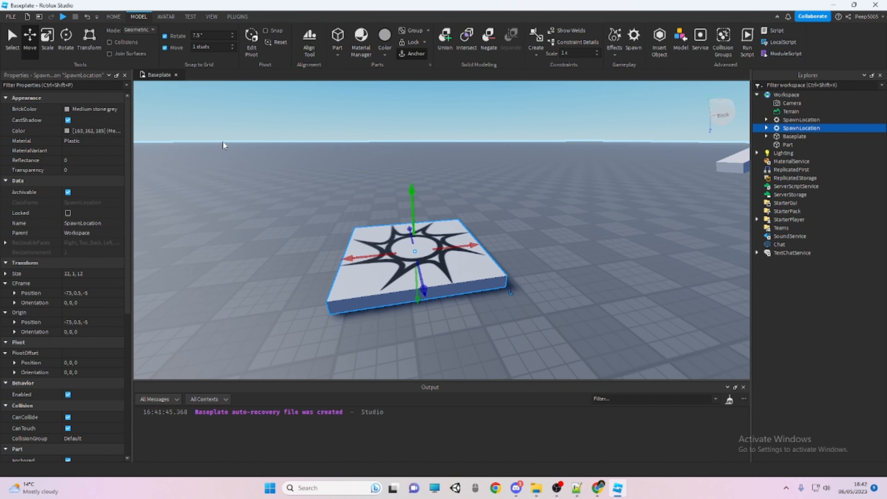
{"action": "left_click", "coordinate": [62, 111]}
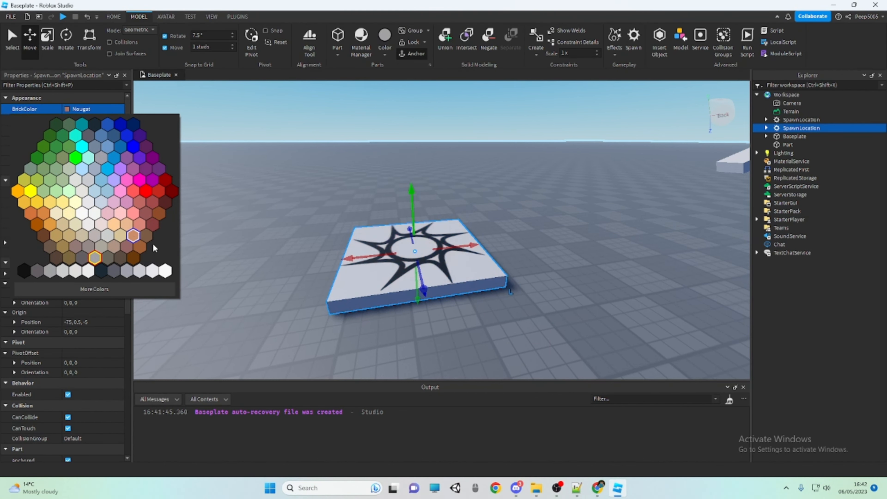
{"action": "left_click", "coordinate": [64, 134]}
Raise the green spawn location 4 studs above the ground, and turn off CastShadow on the Baseplate
{"action": "right_click_drag", "start_coordinate": [279, 174], "coordinate": [334, 205]}
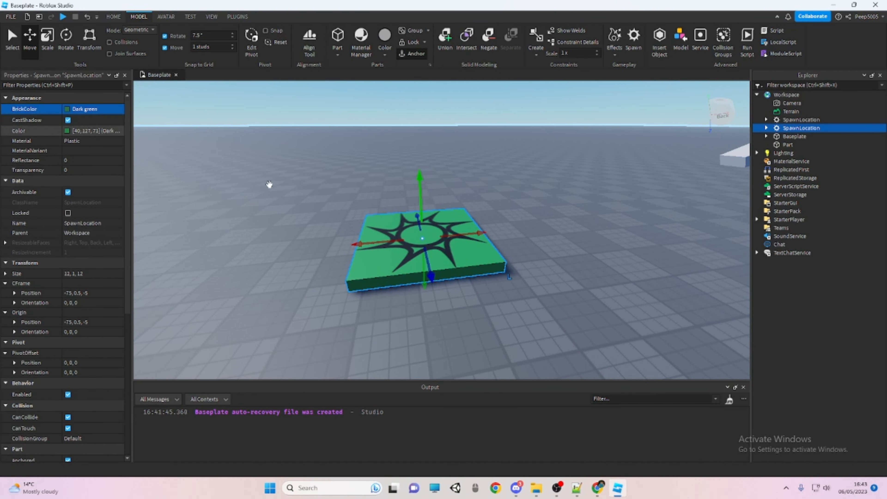
{"action": "left_click_drag", "start_coordinate": [415, 200], "coordinate": [418, 165]}
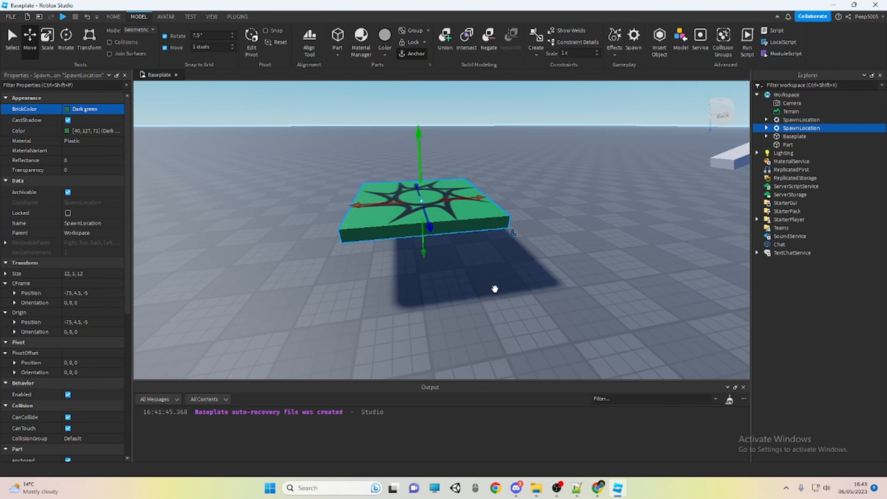
{"action": "left_click", "coordinate": [480, 280]}
{"action": "scroll", "coordinate": [511, 278], "scroll_direction": "up", "scroll_amount": 2}
{"action": "right_click_drag", "start_coordinate": [511, 277], "coordinate": [507, 278]}
{"action": "scroll", "coordinate": [507, 279], "scroll_direction": "down", "scroll_amount": 2}
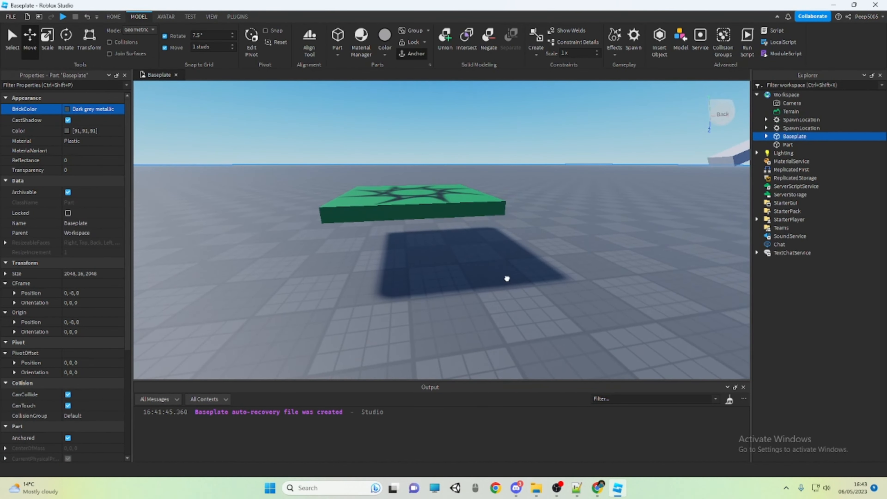
{"action": "left_click", "coordinate": [68, 121]}
Turn the raised spawn location's CastShadow off and back on
{"action": "left_click", "coordinate": [449, 201]}
{"action": "left_click", "coordinate": [68, 120]}
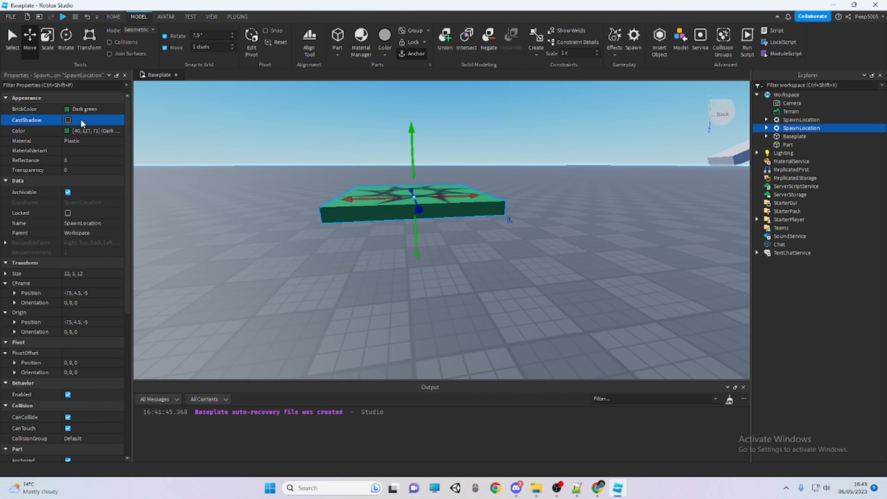
{"action": "left_click", "coordinate": [81, 122]}
Set the raised spawn location's Color to the brighter green 56, 180, 100
{"action": "left_click", "coordinate": [70, 132]}
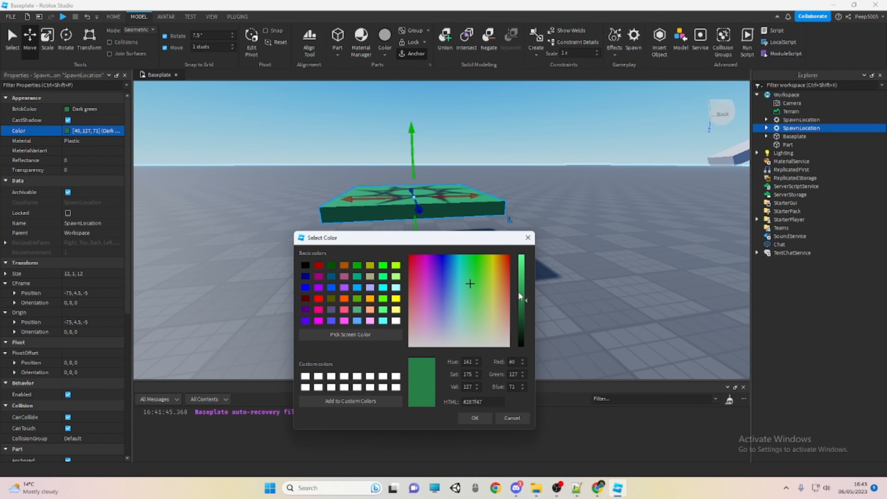
{"action": "left_click_drag", "start_coordinate": [520, 296], "coordinate": [524, 289]}
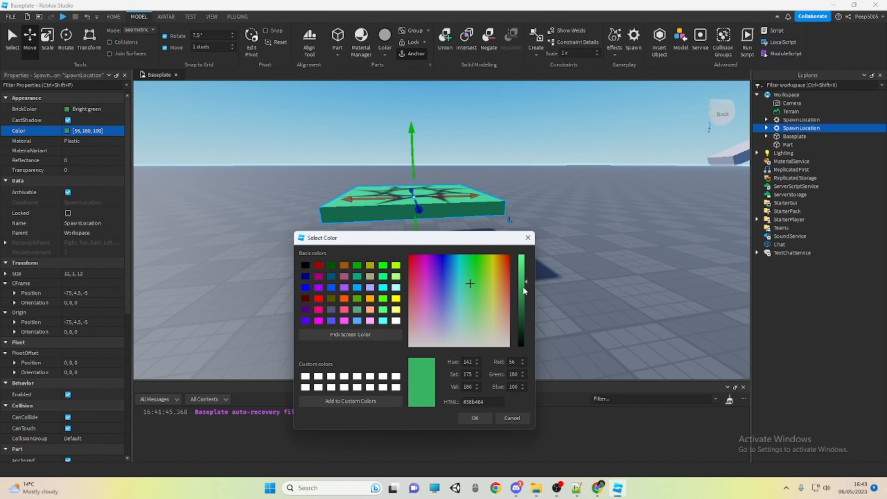
{"action": "left_click", "coordinate": [476, 419]}
{"action": "left_click", "coordinate": [205, 150]}
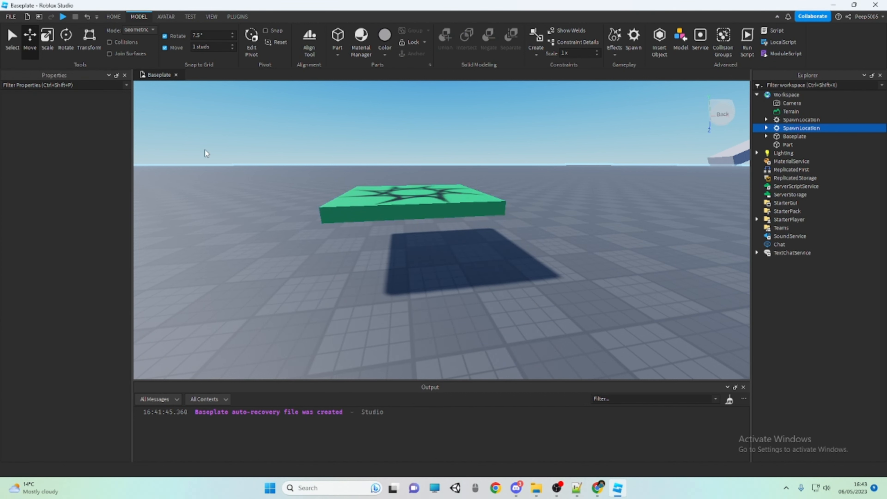
Change the green spawn location's Material to Grass
{"action": "left_click", "coordinate": [336, 213]}
{"action": "left_click", "coordinate": [89, 142]}
{"action": "scroll", "coordinate": [87, 159], "scroll_direction": "up", "scroll_amount": 3}
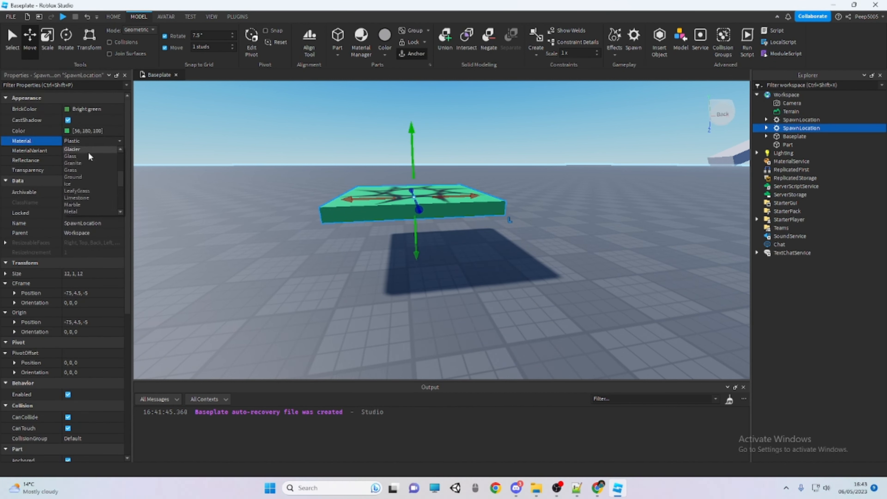
{"action": "scroll", "coordinate": [86, 164], "scroll_direction": "down", "scroll_amount": 4}
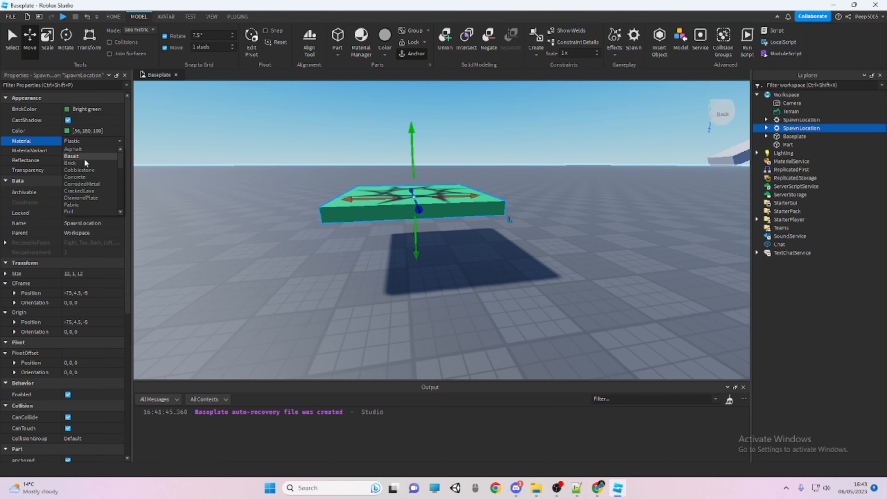
{"action": "left_click", "coordinate": [86, 163]}
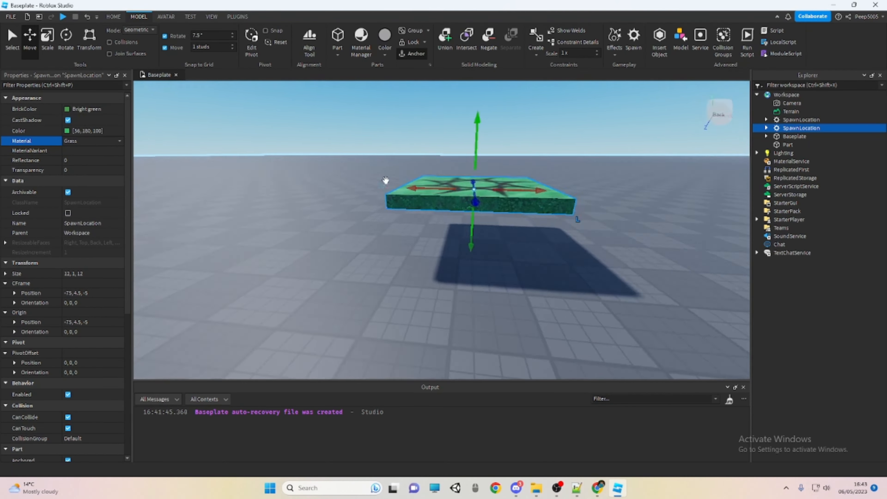
Move the grass spawn location back down onto the Baseplate, to position -78, 0.5, -5
{"action": "left_click", "coordinate": [390, 171]}
{"action": "scroll", "coordinate": [391, 170], "scroll_direction": "up", "scroll_amount": 10}
{"action": "scroll", "coordinate": [391, 171], "scroll_direction": "down", "scroll_amount": 1}
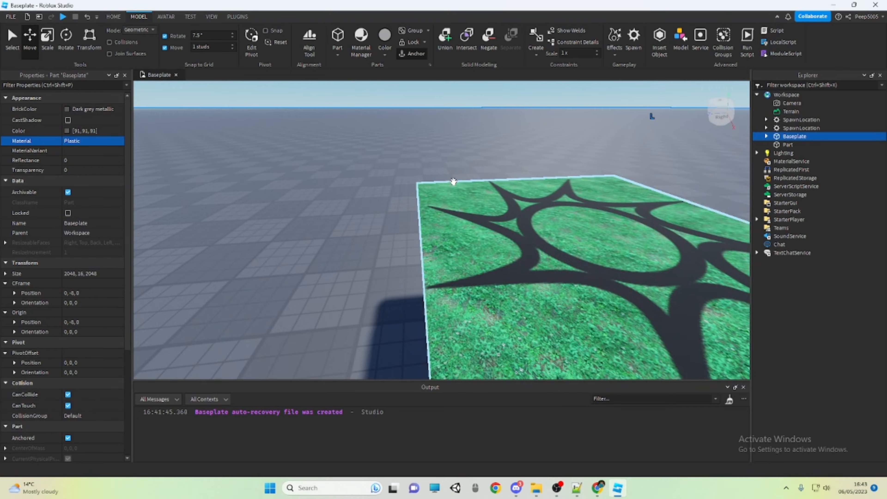
{"action": "scroll", "coordinate": [454, 182], "scroll_direction": "down", "scroll_amount": 5}
{"action": "left_click", "coordinate": [486, 224]}
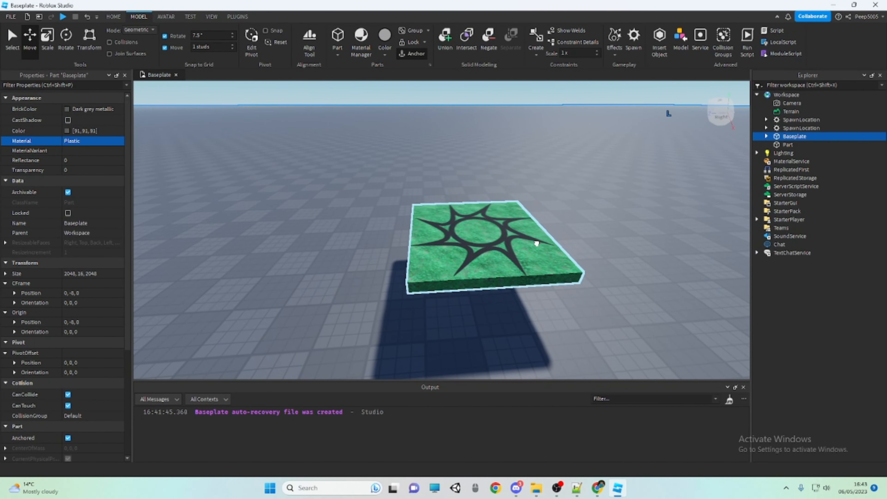
{"action": "left_click_drag", "start_coordinate": [530, 242], "coordinate": [525, 280]}
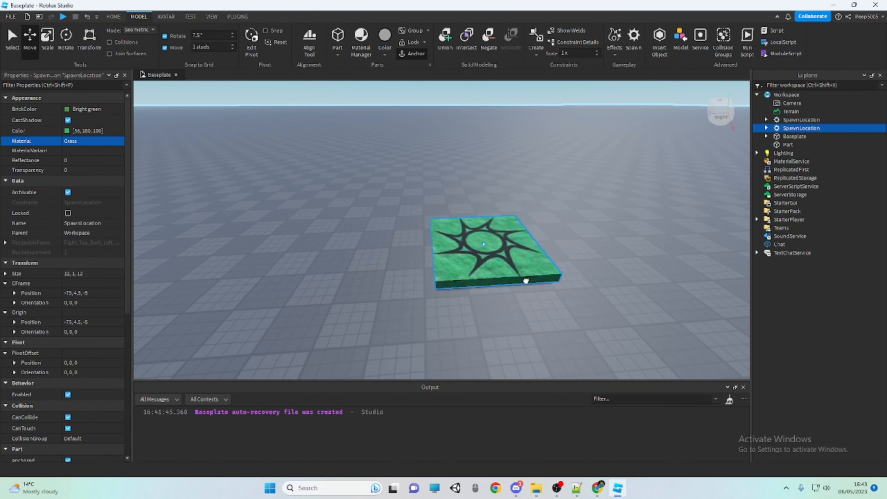
Set the grass spawn location's Transparency to 0.65
{"action": "left_click", "coordinate": [89, 161]}
{"action": "left_click", "coordinate": [99, 170]}
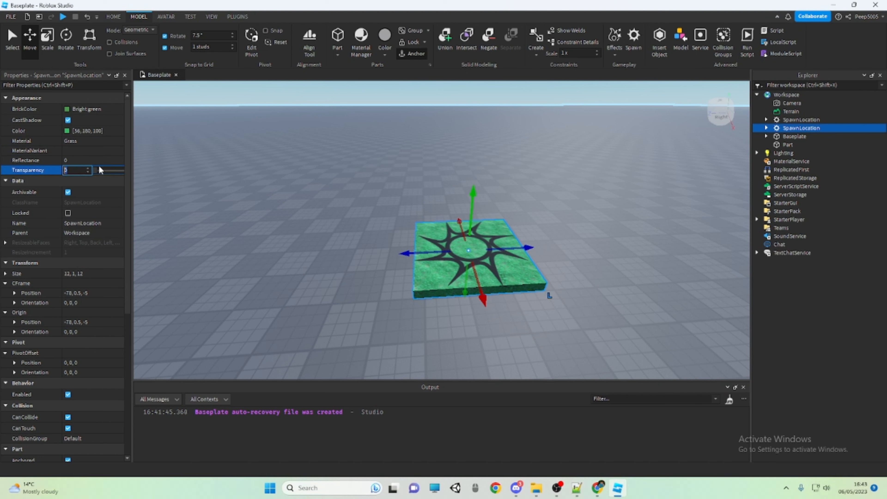
{"action": "left_click_drag", "start_coordinate": [97, 175], "coordinate": [112, 175]}
{"action": "right_click_drag", "start_coordinate": [157, 173], "coordinate": [160, 172]}
{"action": "key", "text": "w"}
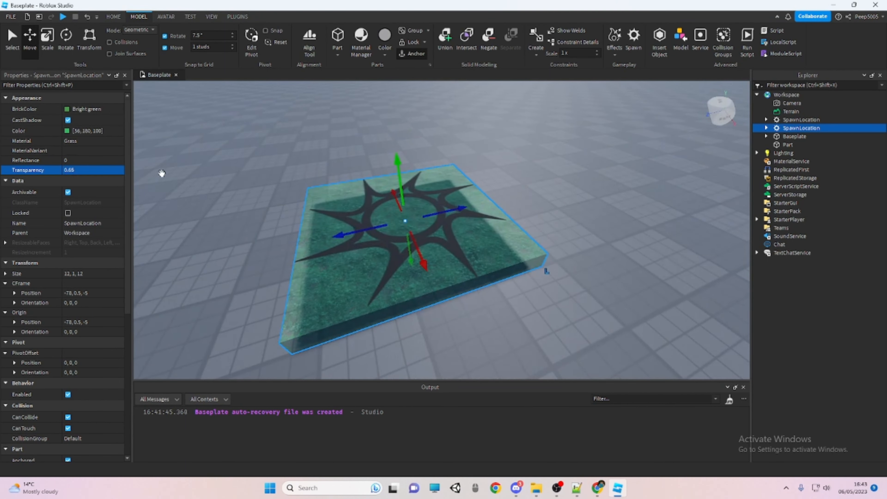
Increase the grass spawn location's Transparency to 1
{"action": "left_click", "coordinate": [103, 171]}
{"action": "left_click_drag", "start_coordinate": [110, 171], "coordinate": [173, 178]}
{"action": "left_click", "coordinate": [281, 165]}
{"action": "key", "text": "s"}
{"action": "key", "text": "a"}
{"action": "left_click", "coordinate": [407, 213]}
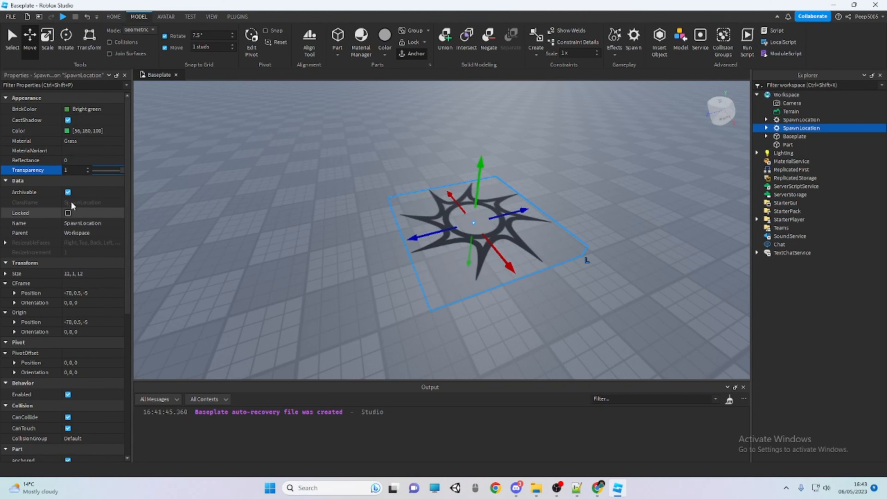
Stretch the transparent spawn location lengthwise along its Z axis with the Scale tool, and undo the size changes
{"action": "scroll", "coordinate": [73, 175], "scroll_direction": "down", "scroll_amount": 1}
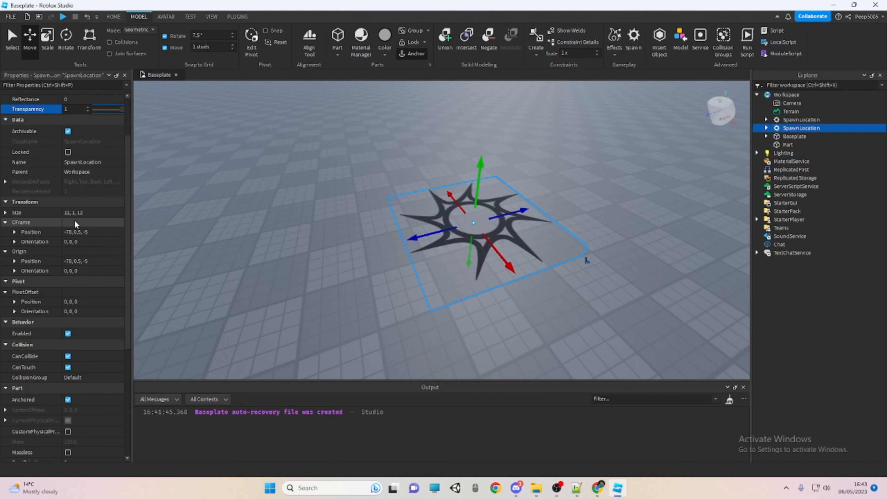
{"action": "scroll", "coordinate": [75, 231], "scroll_direction": "down", "scroll_amount": 2}
{"action": "scroll", "coordinate": [74, 203], "scroll_direction": "down", "scroll_amount": 1}
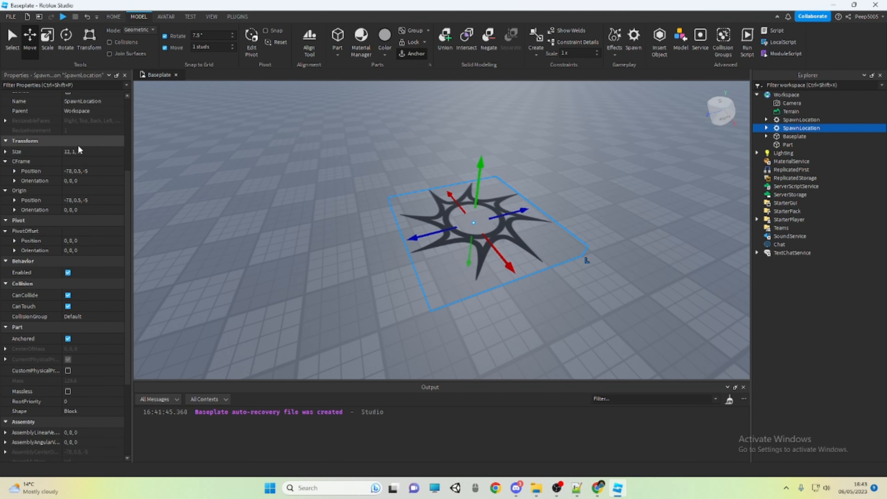
{"action": "key", "text": "ctrl+3"}
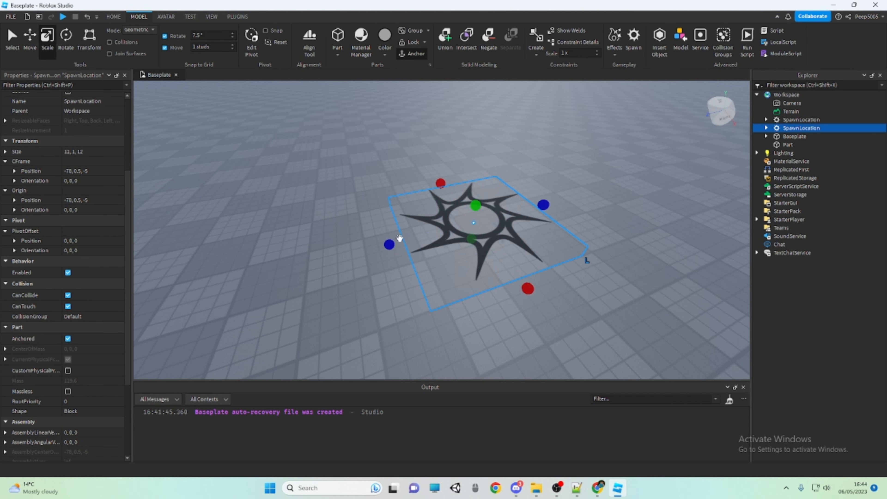
{"action": "left_click_drag", "start_coordinate": [398, 239], "coordinate": [311, 254]}
{"action": "scroll", "coordinate": [312, 253], "scroll_direction": "down", "scroll_amount": 2}
{"action": "right_click_drag", "start_coordinate": [311, 254], "coordinate": [390, 251]}
{"action": "scroll", "coordinate": [391, 252], "scroll_direction": "down", "scroll_amount": 2}
{"action": "left_click_drag", "start_coordinate": [467, 252], "coordinate": [491, 253]}
{"action": "key", "text": "ctrl+z"}
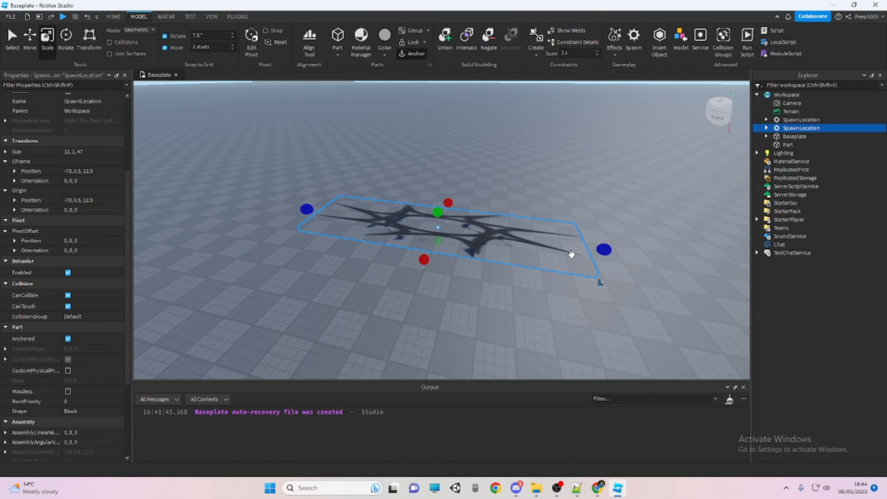
{"action": "key", "text": "ctrl+z"}
{"action": "key", "text": "ctrl+z"}
Reselect the transparent spawn location and turn its Enabled setting off and back on
{"action": "left_click", "coordinate": [579, 189]}
{"action": "key", "text": "d"}
{"action": "left_click", "coordinate": [445, 257]}
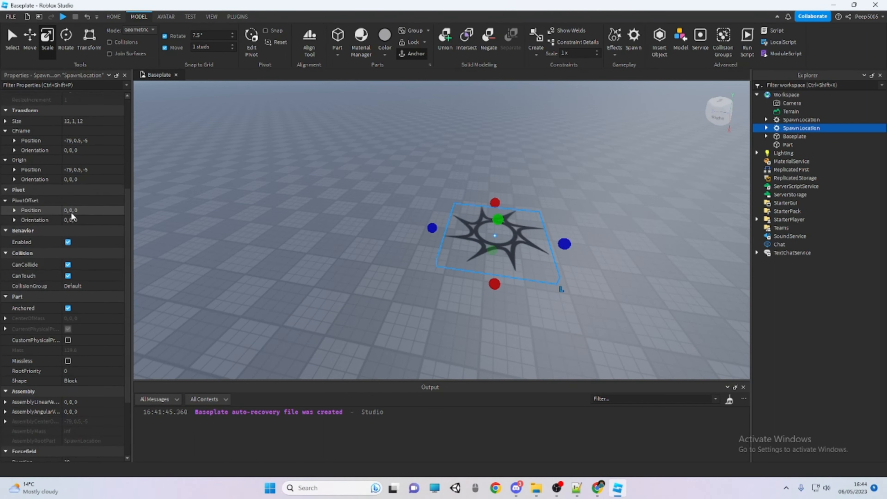
{"action": "scroll", "coordinate": [97, 245], "scroll_direction": "down", "scroll_amount": 2}
{"action": "left_click", "coordinate": [97, 245]}
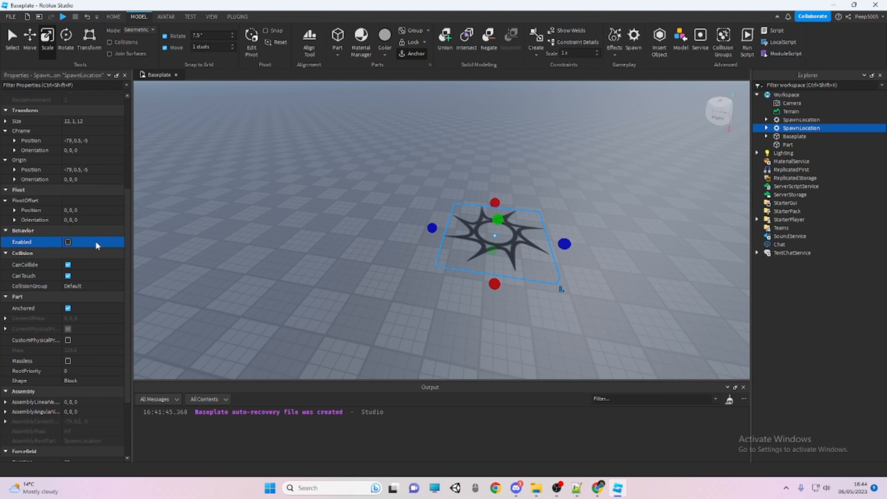
{"action": "left_click", "coordinate": [98, 245]}
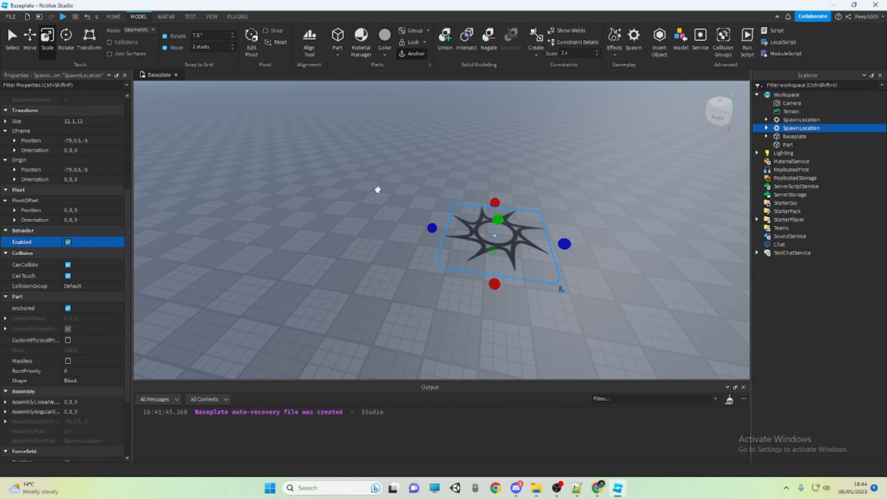
Insert a new block part on the Baseplate near the transparent spawn location and turn off its CanCollide
{"action": "left_click", "coordinate": [378, 190]}
{"action": "right_click_drag", "start_coordinate": [378, 190], "coordinate": [381, 196]}
{"action": "key", "text": "a"}
{"action": "left_click", "coordinate": [337, 37]}
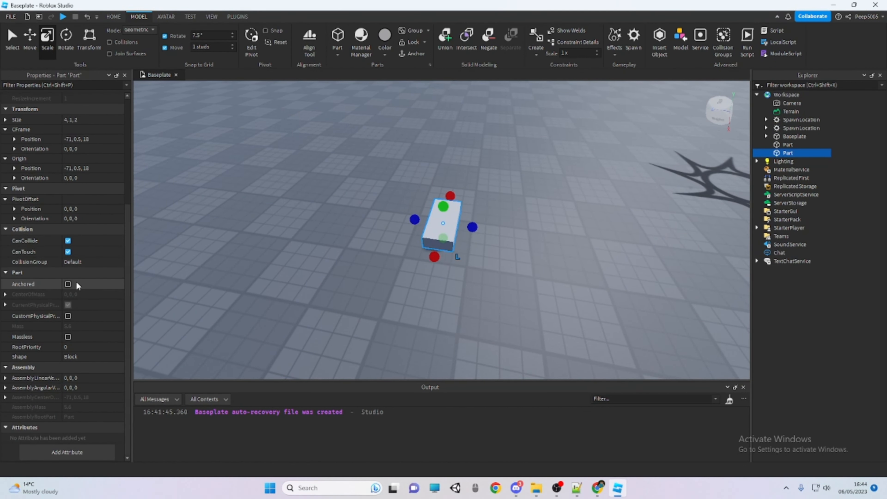
{"action": "scroll", "coordinate": [77, 285], "scroll_direction": "up", "scroll_amount": 3}
{"action": "left_click", "coordinate": [78, 303]}
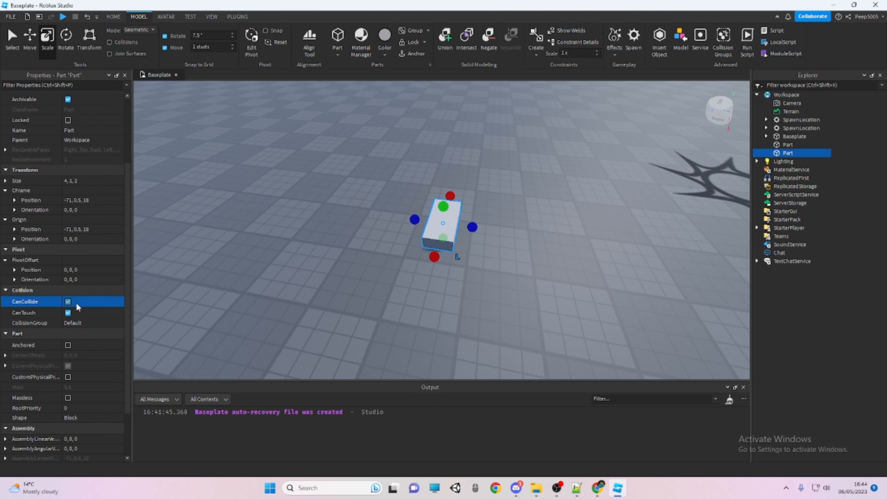
{"action": "left_click", "coordinate": [68, 301]}
Move the new part up 8 studs to position -71, 8.5, 18
{"action": "left_click", "coordinate": [31, 39]}
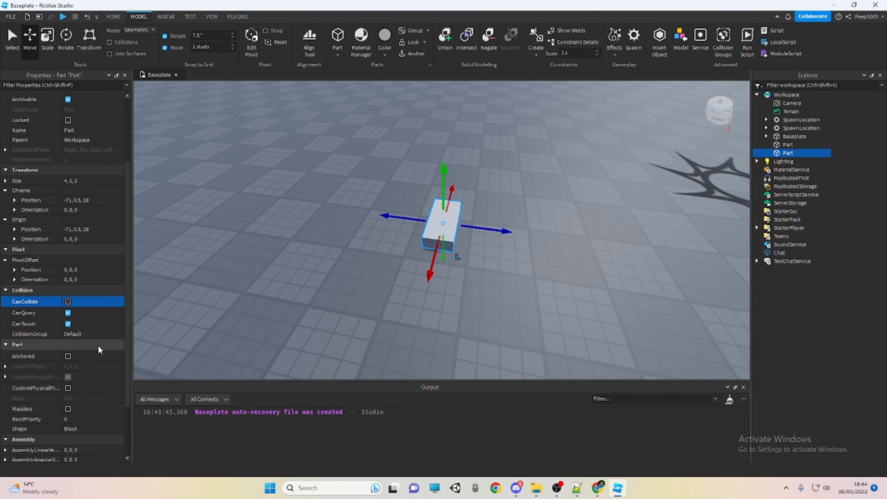
{"action": "left_click_drag", "start_coordinate": [448, 168], "coordinate": [442, 159]}
{"action": "right_click_drag", "start_coordinate": [442, 159], "coordinate": [393, 182]}
{"action": "scroll", "coordinate": [442, 161], "scroll_direction": "down", "scroll_amount": 3}
Run the simulation to test how the raised non-colliding part behaves, and stop it
{"action": "left_click", "coordinate": [115, 17]}
{"action": "scroll", "coordinate": [392, 174], "scroll_direction": "down", "scroll_amount": 3}
{"action": "left_click", "coordinate": [437, 43]}
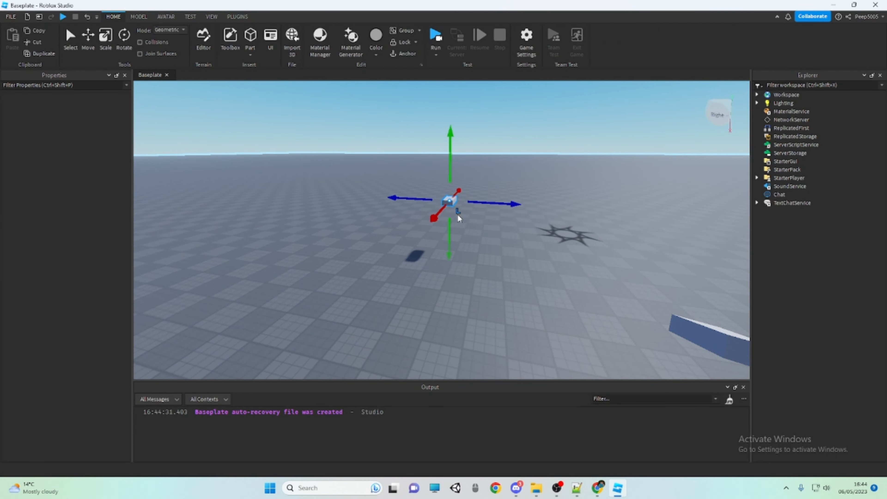
{"action": "right_click_drag", "start_coordinate": [466, 261], "coordinate": [467, 263]}
{"action": "left_click", "coordinate": [500, 39]}
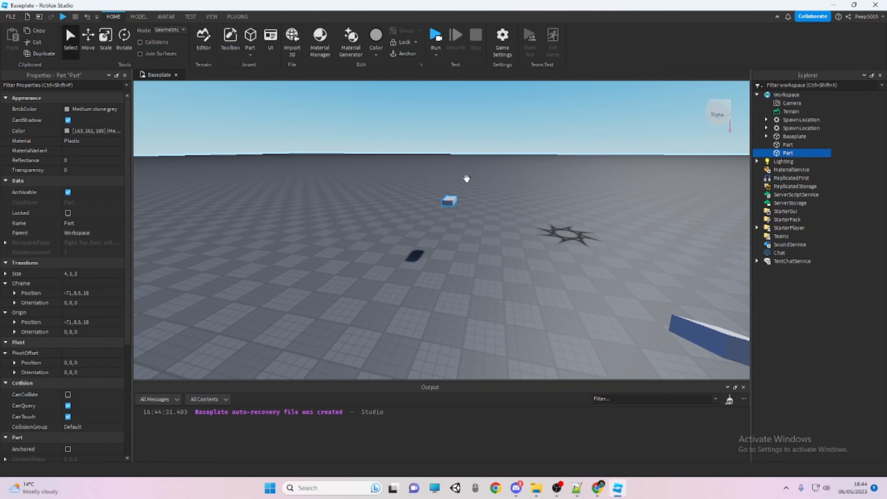
Review the new part's collision settings and its Anchored property
{"action": "scroll", "coordinate": [467, 179], "scroll_direction": "down", "scroll_amount": 3}
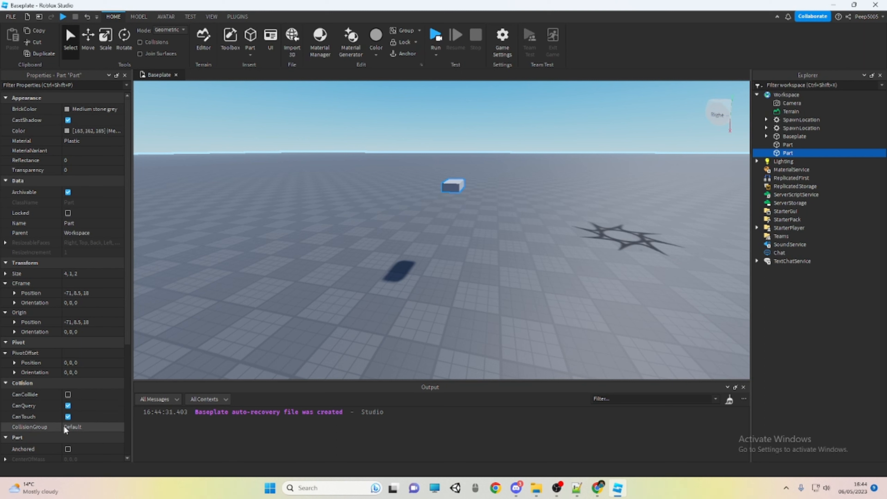
{"action": "scroll", "coordinate": [79, 395], "scroll_direction": "down", "scroll_amount": 2}
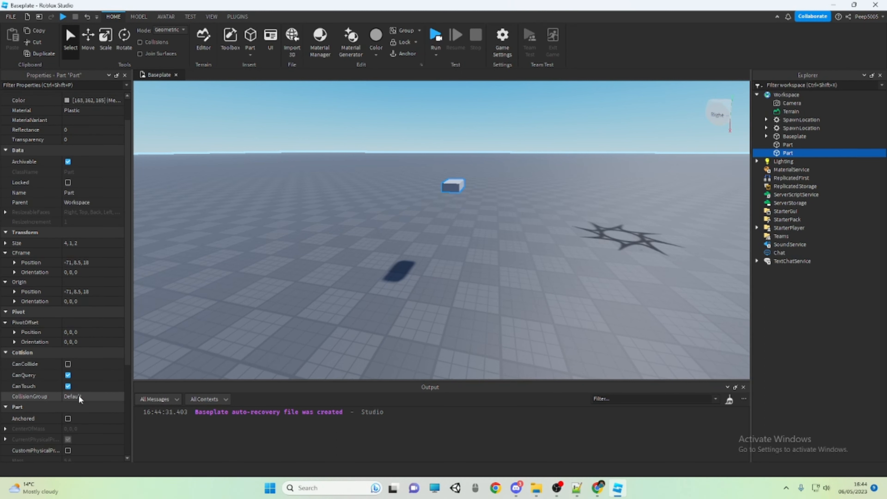
{"action": "scroll", "coordinate": [79, 365], "scroll_direction": "down", "scroll_amount": 1}
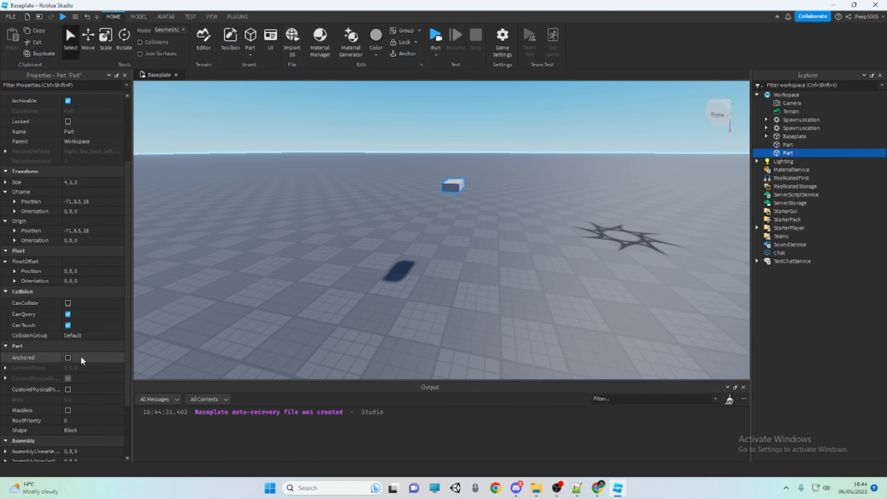
{"action": "scroll", "coordinate": [81, 358], "scroll_direction": "down", "scroll_amount": 1}
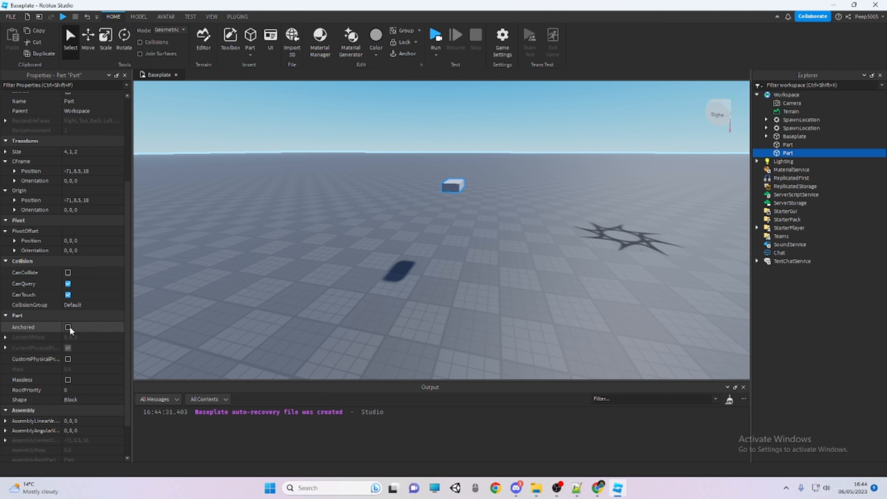
Turn the raised part's Massless property on and back off, and change its shape to Ball
{"action": "left_click", "coordinate": [70, 380]}
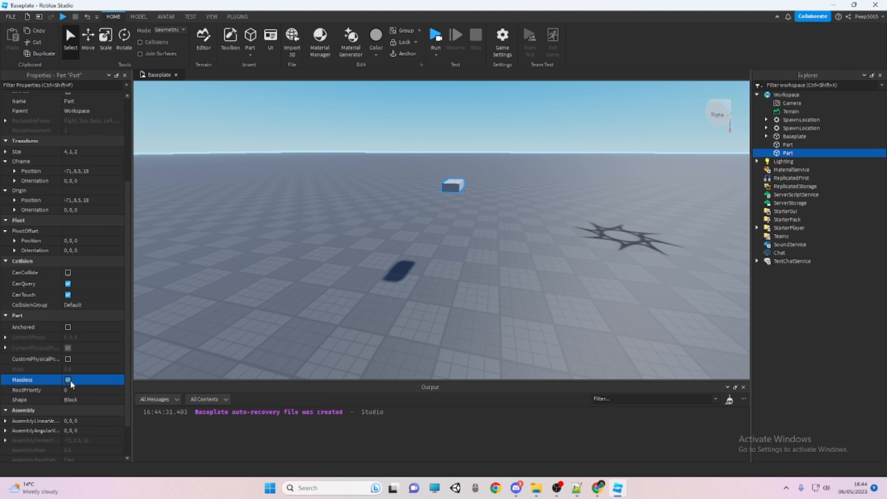
{"action": "left_click", "coordinate": [69, 380]}
{"action": "scroll", "coordinate": [70, 377], "scroll_direction": "down", "scroll_amount": 2}
{"action": "left_click", "coordinate": [81, 354]}
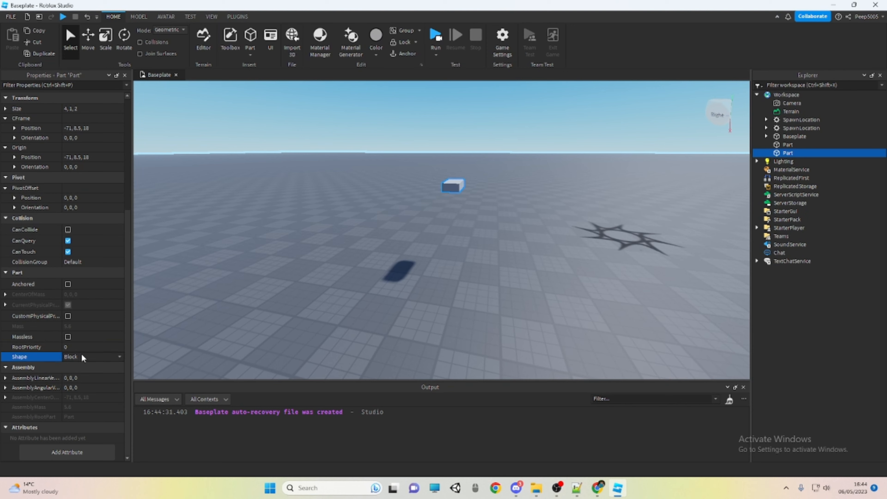
{"action": "left_click", "coordinate": [85, 366]}
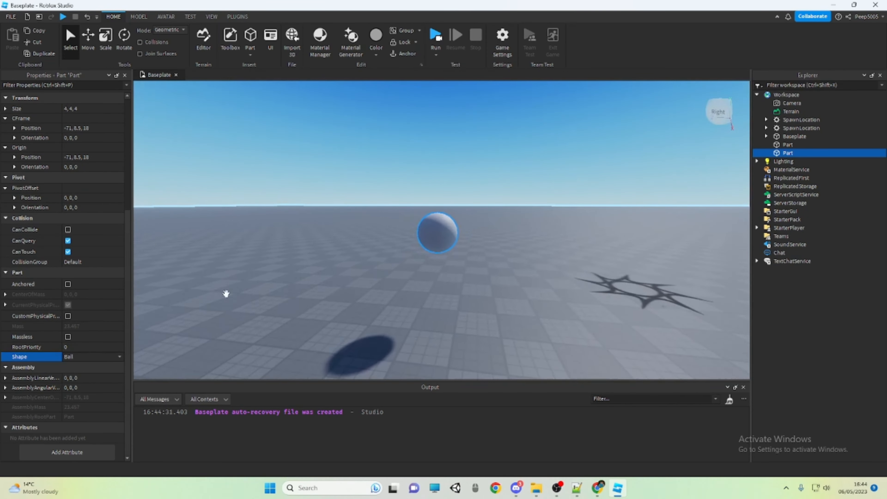
Change the part's shape to Cylinder and dismiss the Save Game dialog without saving
{"action": "left_click", "coordinate": [72, 357]}
{"action": "left_click", "coordinate": [69, 380]}
{"action": "right_click_drag", "start_coordinate": [322, 265], "coordinate": [331, 261]}
{"action": "key", "text": "w"}
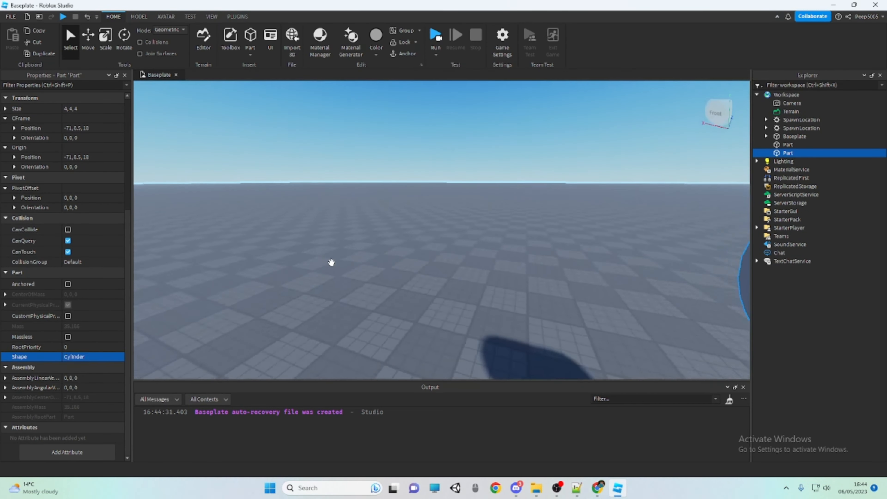
{"action": "key", "text": "ctrl+3"}
{"action": "right_click_drag", "start_coordinate": [440, 260], "coordinate": [423, 257]}
{"action": "key", "text": "ctrl+s"}
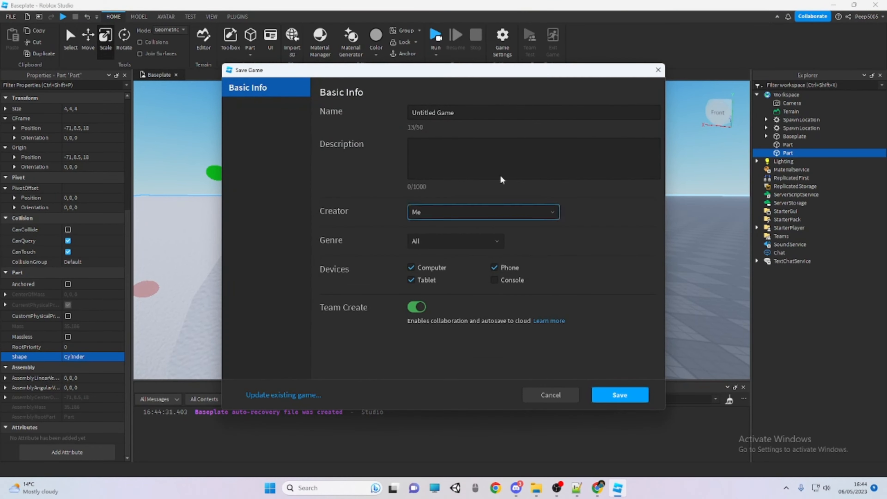
{"action": "left_click", "coordinate": [657, 74]}
Rotate the cylinder to an orientation of 0, 0, 105
{"action": "key", "text": "s"}
{"action": "right_click_drag", "start_coordinate": [587, 108], "coordinate": [580, 109]}
{"action": "key", "text": "ctrl+4"}
{"action": "left_click_drag", "start_coordinate": [451, 214], "coordinate": [446, 302]}
Lengthen the cylinder to a size of 7, 4, 4 and move it down to about -70.1, 3.9, 20
{"action": "key", "text": "ctrl+2"}
{"action": "key", "text": "ctrl+3"}
{"action": "left_click_drag", "start_coordinate": [463, 199], "coordinate": [493, 111]}
{"action": "key", "text": "s"}
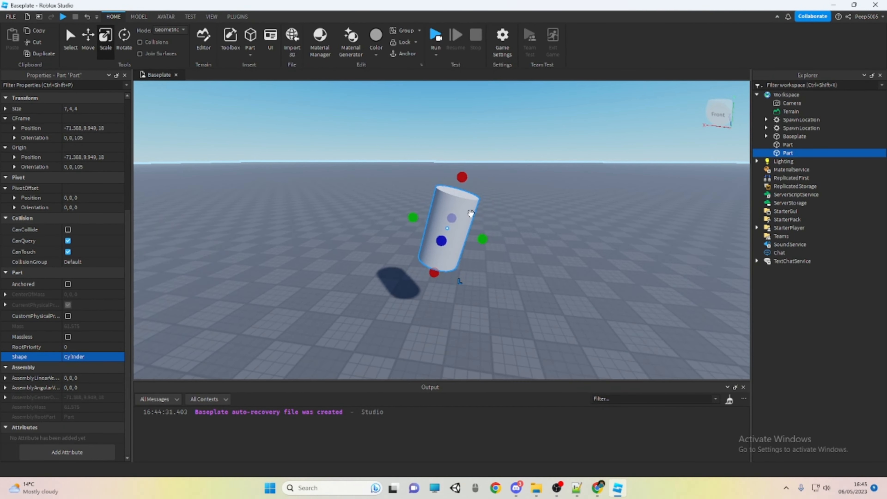
{"action": "left_click_drag", "start_coordinate": [471, 214], "coordinate": [460, 309]}
{"action": "key", "text": "w"}
Delete the tilted cylinder part from the Workspace
{"action": "left_click", "coordinate": [522, 270]}
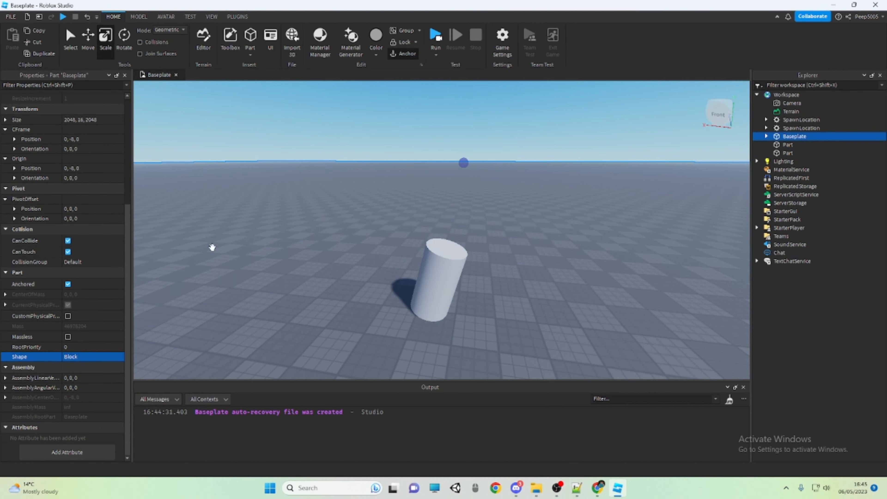
{"action": "left_click", "coordinate": [212, 248]}
{"action": "right_click", "coordinate": [319, 164]}
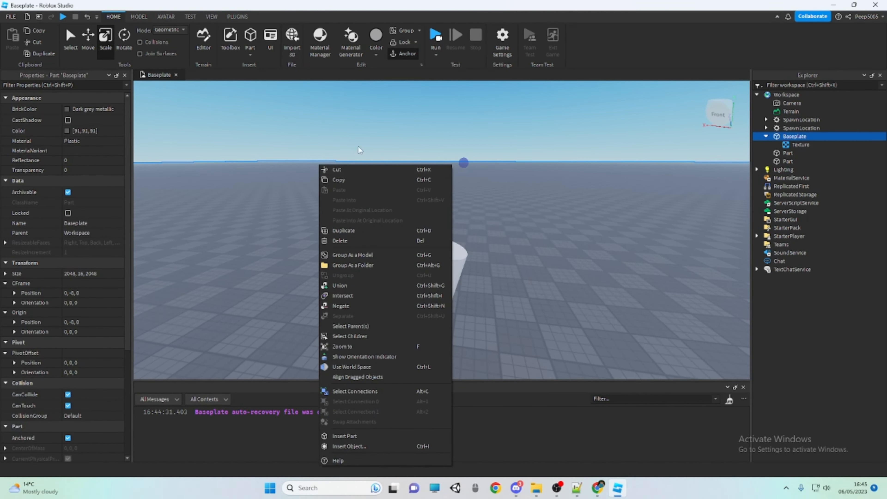
{"action": "left_click", "coordinate": [479, 198]}
{"action": "left_click", "coordinate": [443, 260]}
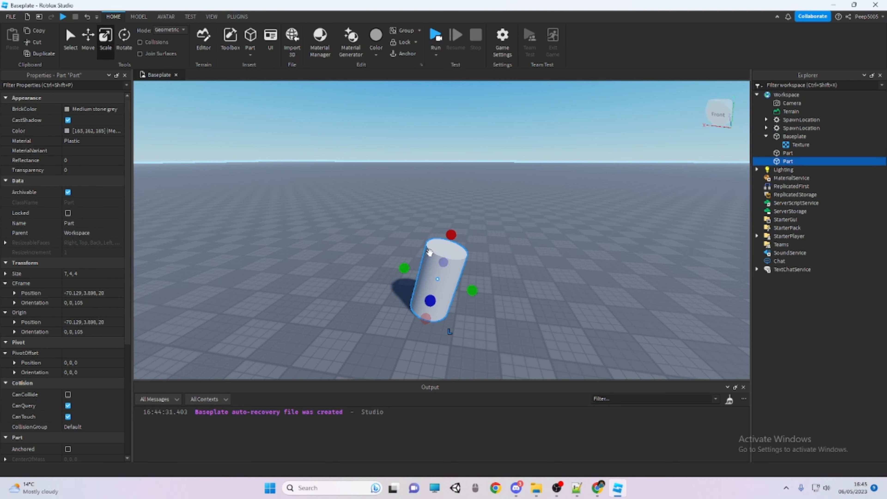
{"action": "key", "text": "Delete"}
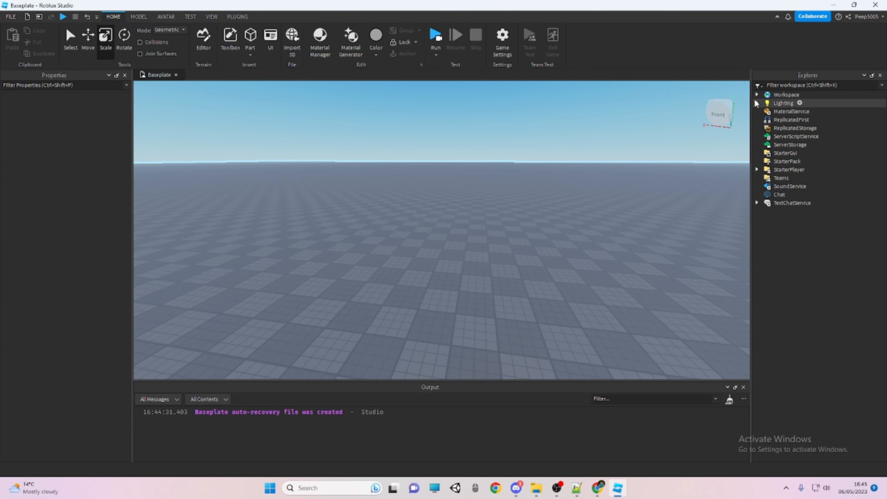
Review the objects listed in the Workspace and look over the remaining part and spawn locations in the scene
{"action": "left_click", "coordinate": [757, 95]}
{"action": "left_click", "coordinate": [757, 95]}
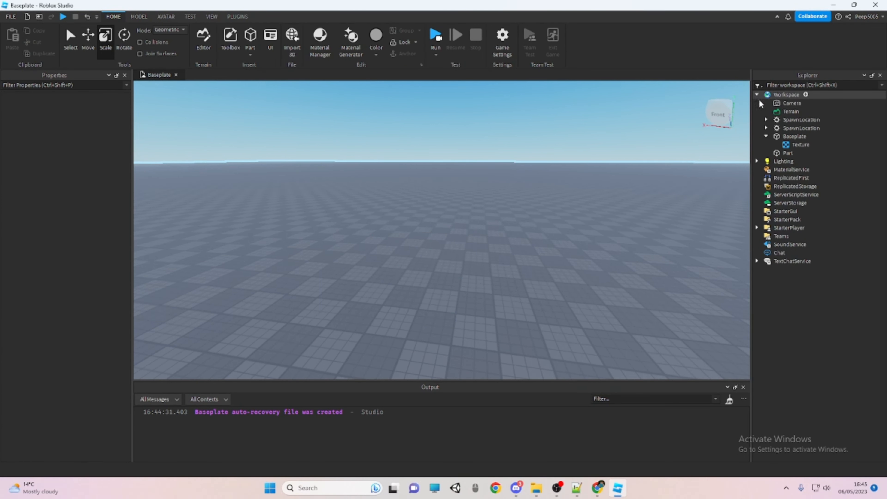
{"action": "left_click", "coordinate": [767, 137]}
{"action": "right_click_drag", "start_coordinate": [694, 149], "coordinate": [732, 162]}
{"action": "key", "text": "s"}
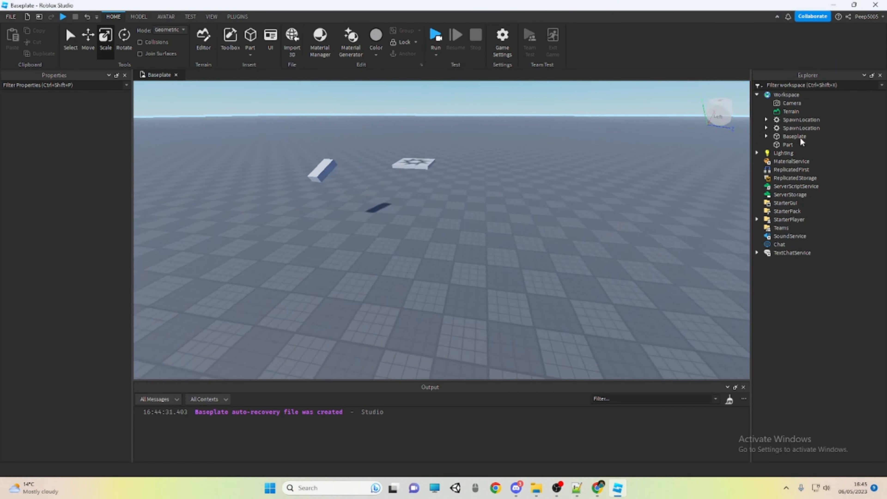
{"action": "key", "text": "s"}
{"action": "right_click_drag", "start_coordinate": [544, 173], "coordinate": [596, 144]}
{"action": "left_click", "coordinate": [577, 113]}
{"action": "left_click", "coordinate": [558, 104]}
{"action": "right_click_drag", "start_coordinate": [449, 243], "coordinate": [497, 188]}
{"action": "key", "text": "w"}
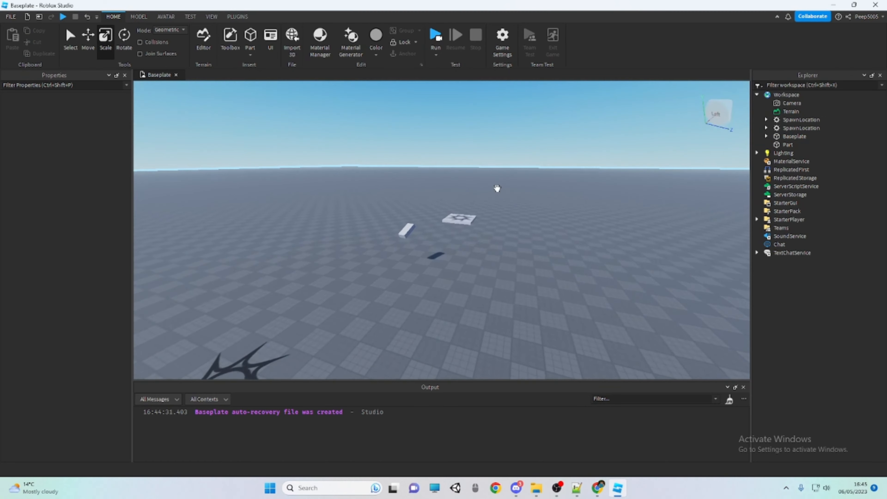
{"action": "right_click_drag", "start_coordinate": [440, 158], "coordinate": [433, 220]}
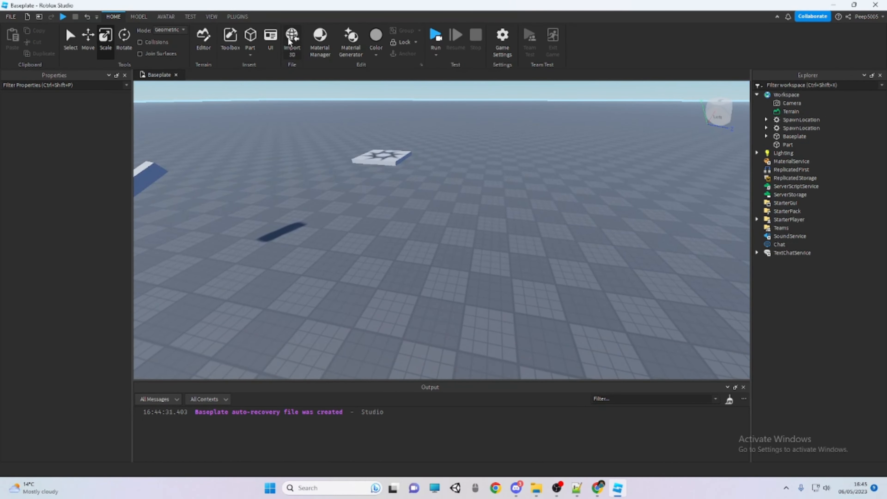
Insert a new block part on the Baseplate and delete it again
{"action": "left_click", "coordinate": [254, 34]}
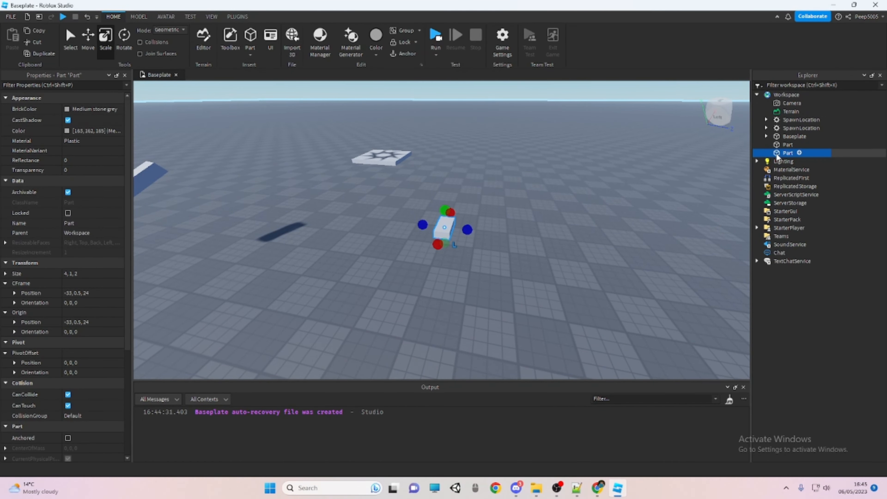
{"action": "key", "text": "Delete"}
Delete the Atmosphere, Sky, Bloom, DepthOfField and SunRays objects from Lighting
{"action": "left_click", "coordinate": [757, 94]}
{"action": "left_click", "coordinate": [757, 103]}
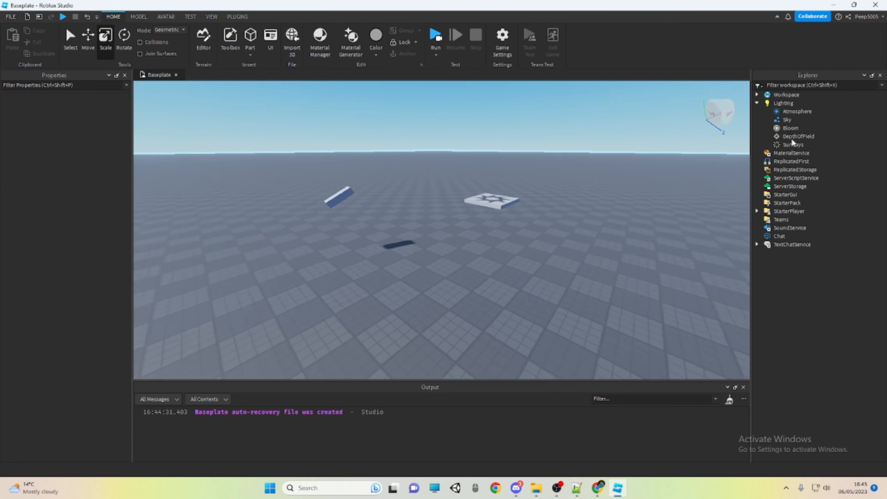
{"action": "left_click", "coordinate": [797, 112]}
{"action": "left_click", "coordinate": [793, 144], "text": "shift"}
{"action": "key", "text": "Delete"}
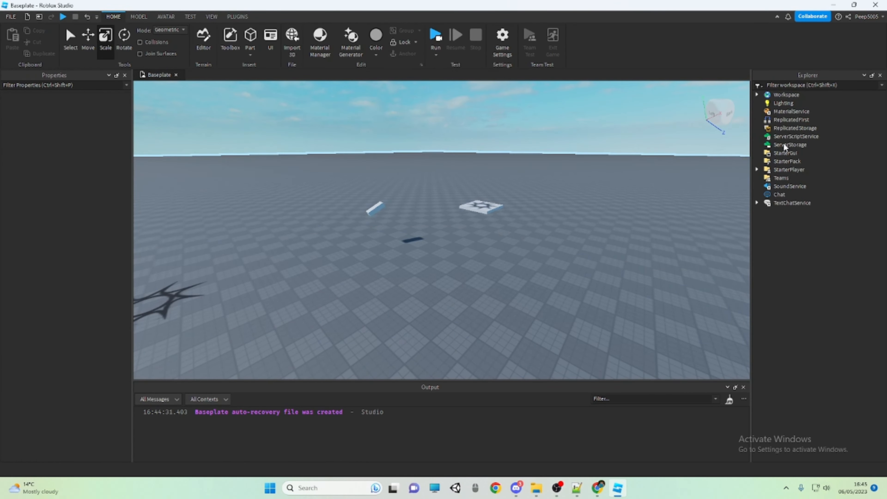
Set the Lighting TimeOfDay property to 00:00:00
{"action": "left_click", "coordinate": [786, 95]}
{"action": "left_click", "coordinate": [784, 103]}
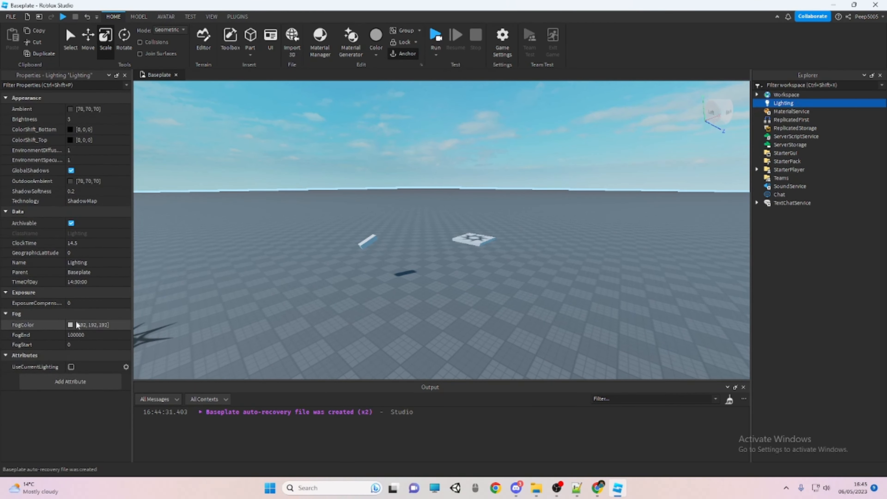
{"action": "left_click", "coordinate": [77, 282]}
{"action": "type", "text": "00"}
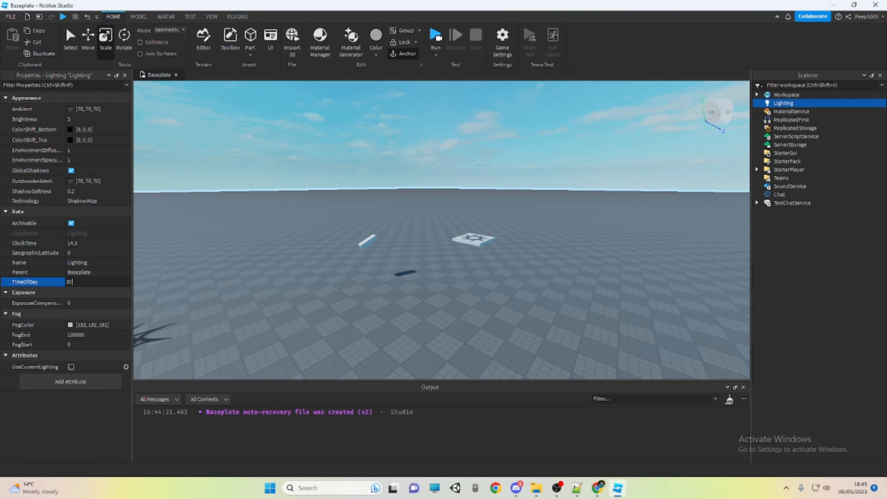
{"action": "type", "text": ":00:00"}
{"action": "key", "text": "Return"}
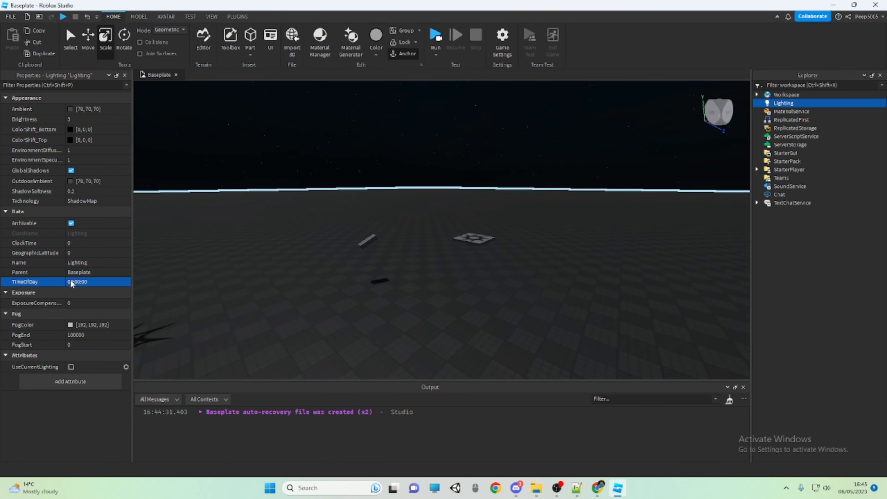
Set the Lighting TimeOfDay property to 14:30:00
{"action": "left_click", "coordinate": [95, 282]}
{"action": "type", "text": "14"}
{"action": "key", "text": "Return"}
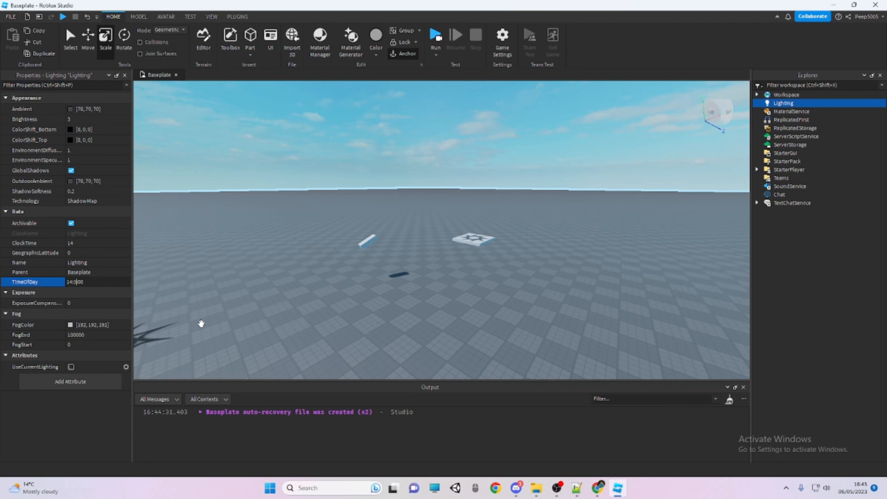
{"action": "type", "text": "0"}
{"action": "key", "text": "Return"}
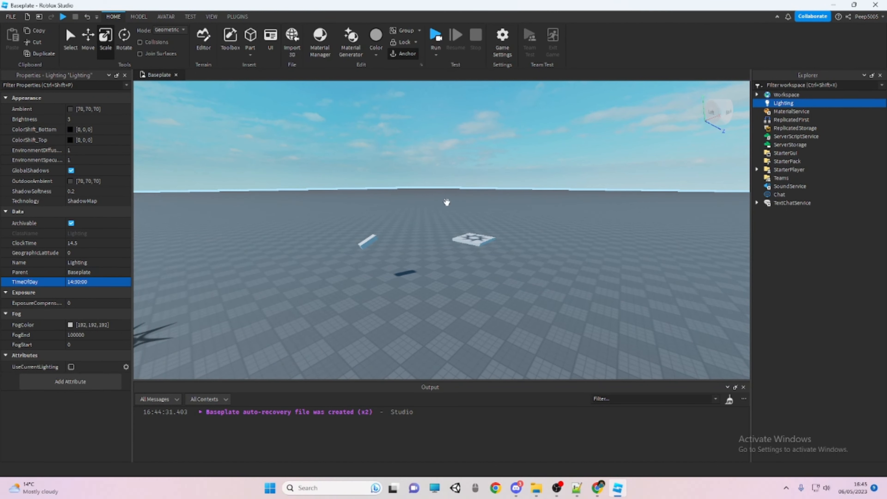
{"action": "left_click", "coordinate": [413, 171]}
Examine the properties of MaterialService, ReplicatedFirst, ReplicatedStorage, ServerScriptService and ServerStorage
{"action": "left_click", "coordinate": [771, 111]}
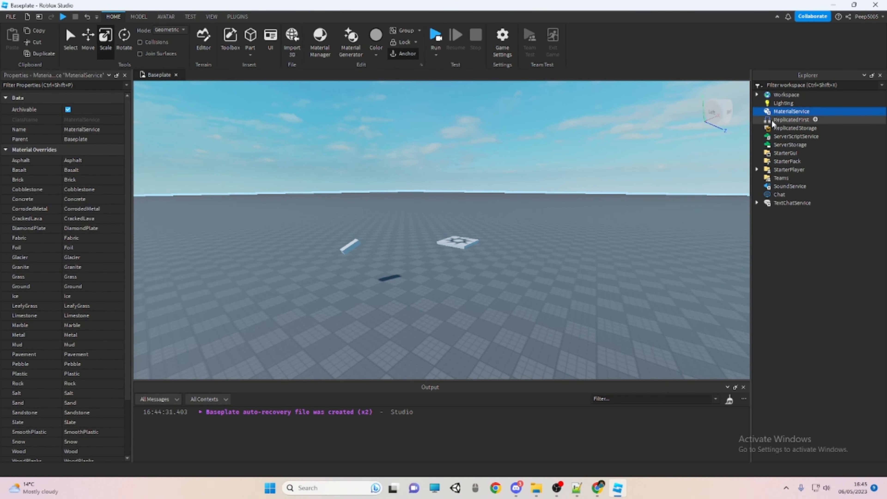
{"action": "left_click", "coordinate": [773, 123]}
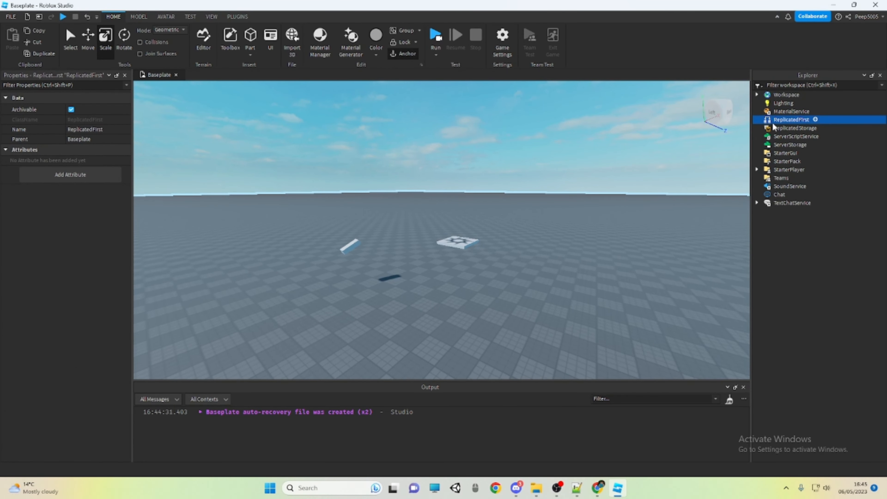
{"action": "left_click", "coordinate": [774, 128]}
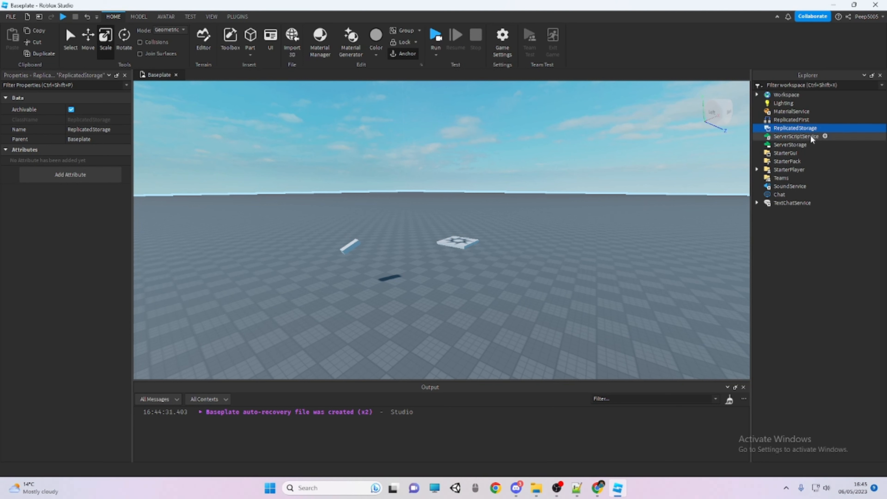
{"action": "left_click", "coordinate": [819, 137]}
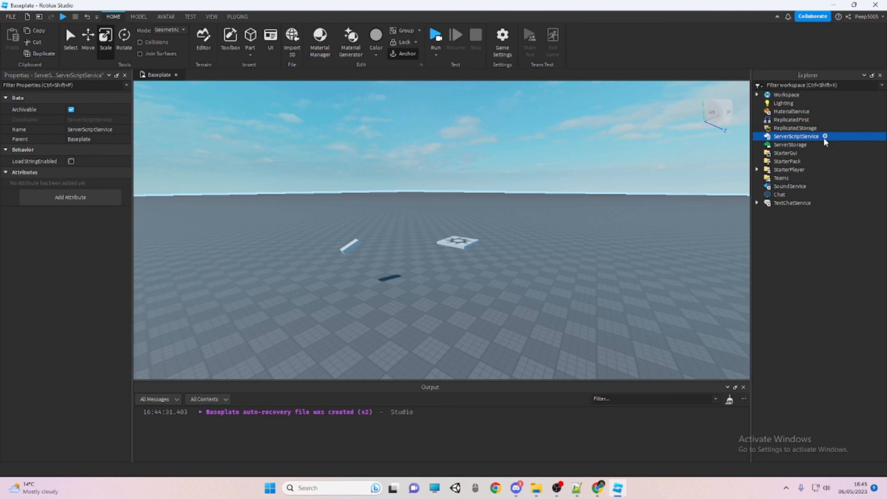
{"action": "left_click", "coordinate": [788, 145]}
{"action": "right_click_drag", "start_coordinate": [742, 157], "coordinate": [709, 186]}
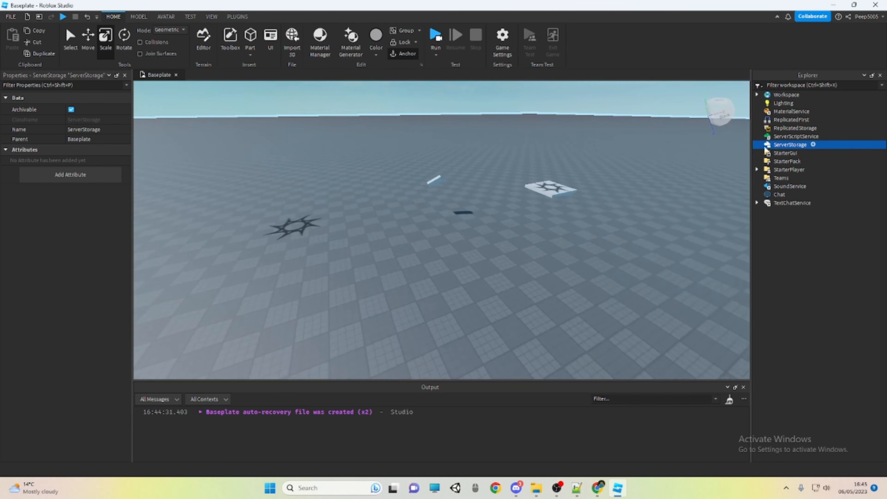
{"action": "scroll", "coordinate": [747, 158], "scroll_direction": "down", "scroll_amount": 3}
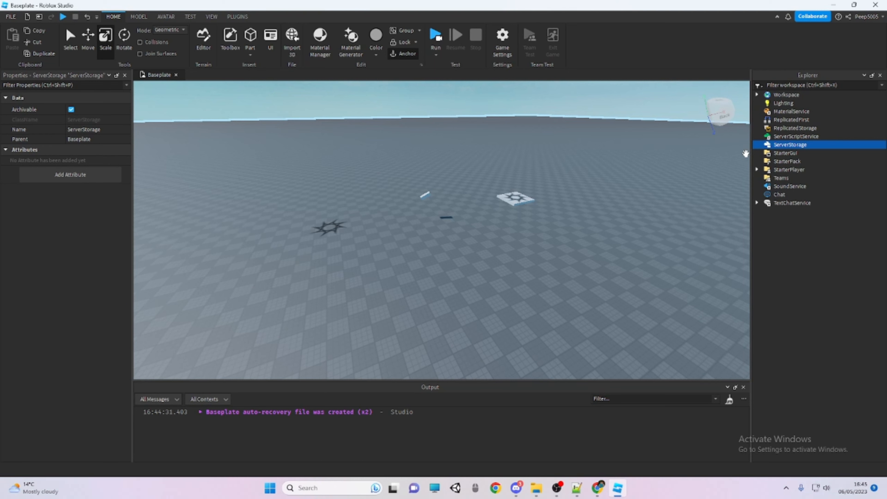
Examine the properties of StarterGui, StarterPack and StarterPlayer, including the StarterCharacterScripts and StarterPlayerScripts containers
{"action": "left_click", "coordinate": [785, 152]}
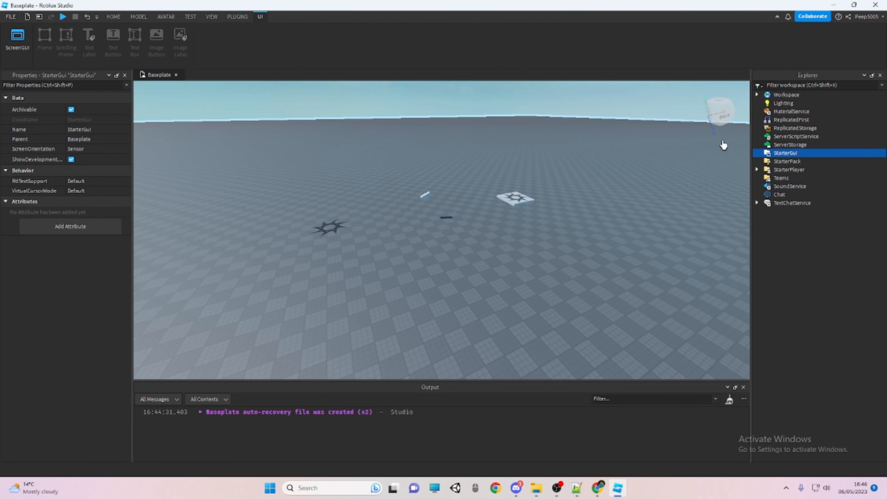
{"action": "left_click", "coordinate": [450, 116]}
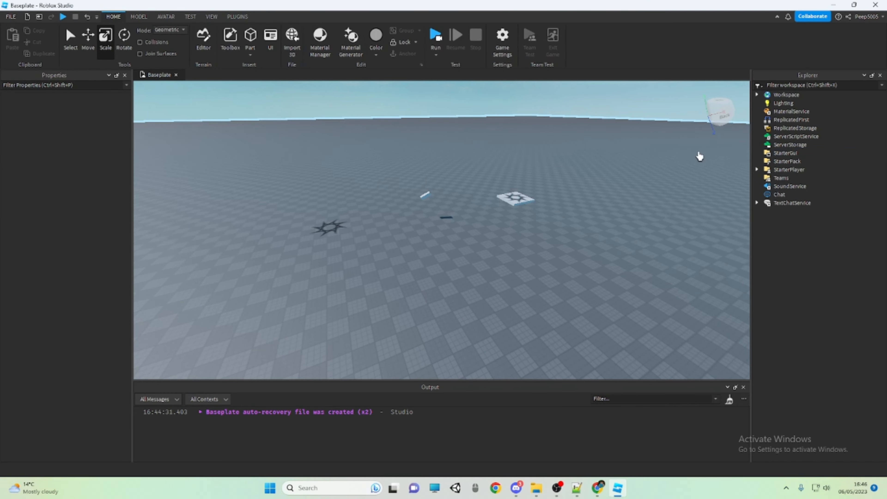
{"action": "left_click", "coordinate": [789, 161]}
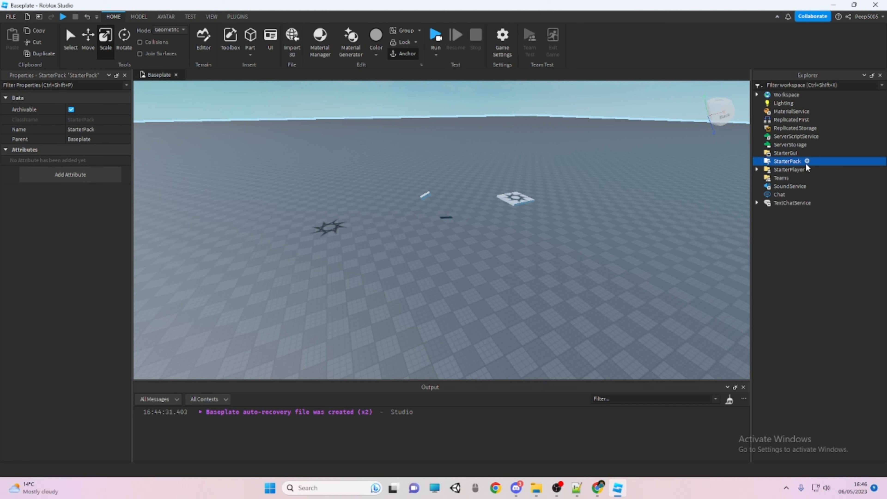
{"action": "left_click", "coordinate": [803, 170]}
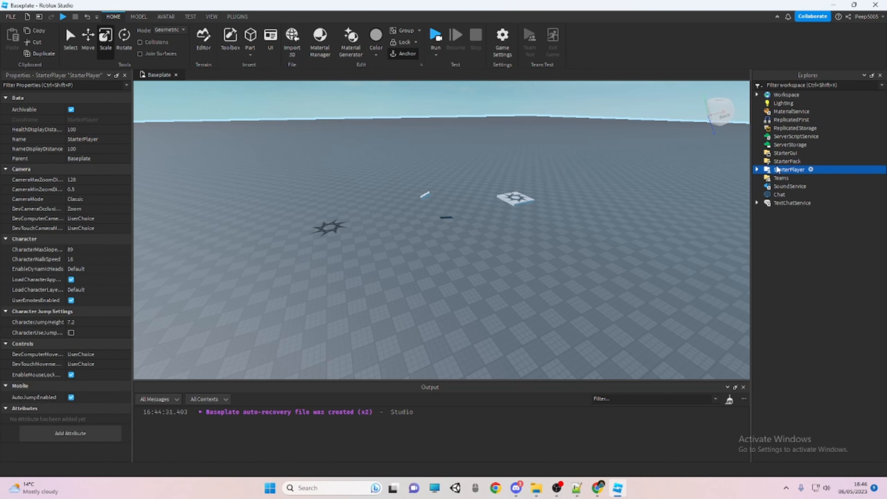
{"action": "left_click", "coordinate": [758, 169]}
{"action": "left_click", "coordinate": [794, 178]}
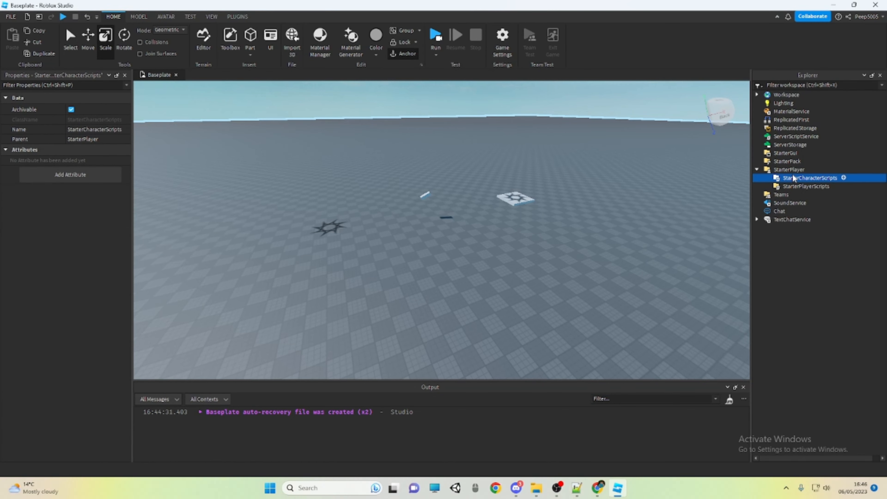
{"action": "left_click", "coordinate": [798, 186]}
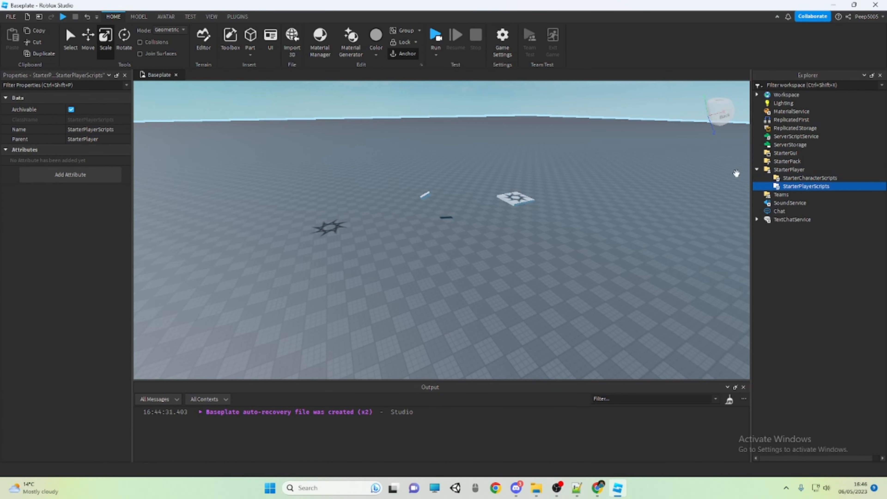
{"action": "left_click", "coordinate": [757, 171]}
Examine the properties of Teams, SoundService and Chat
{"action": "left_click", "coordinate": [776, 178]}
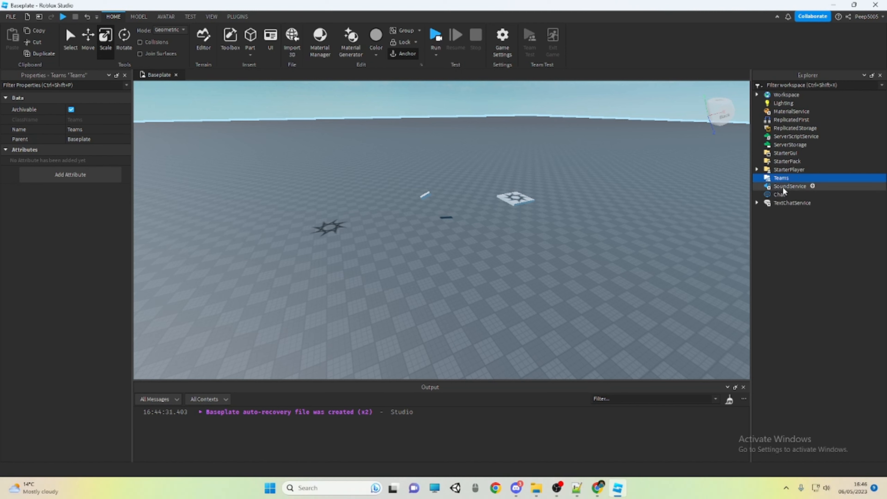
{"action": "left_click", "coordinate": [788, 187]}
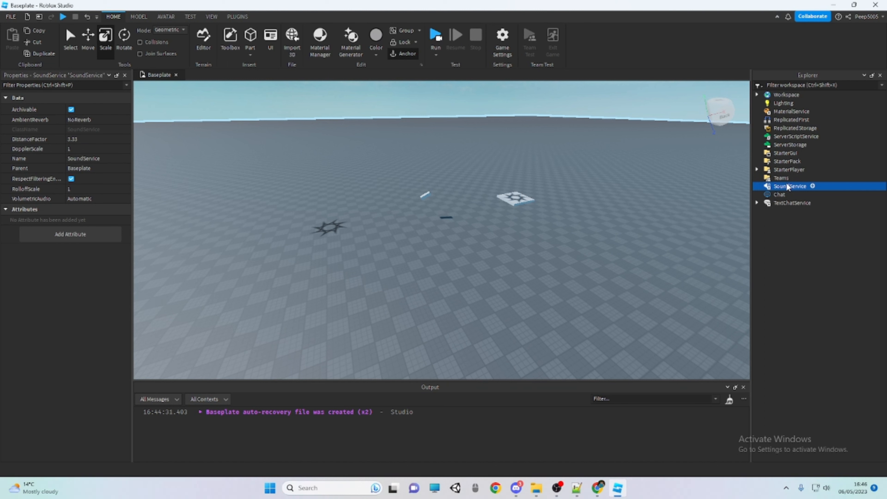
{"action": "left_click", "coordinate": [780, 195]}
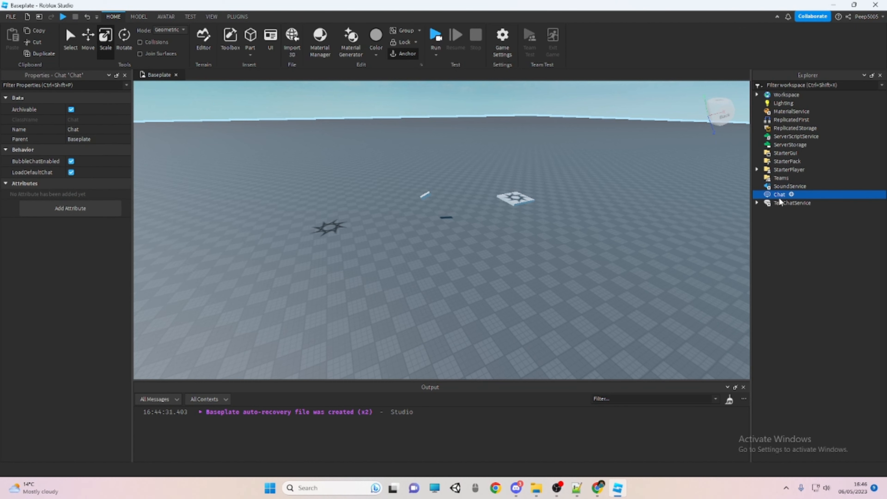
{"action": "right_click_drag", "start_coordinate": [200, 117], "coordinate": [210, 121]}
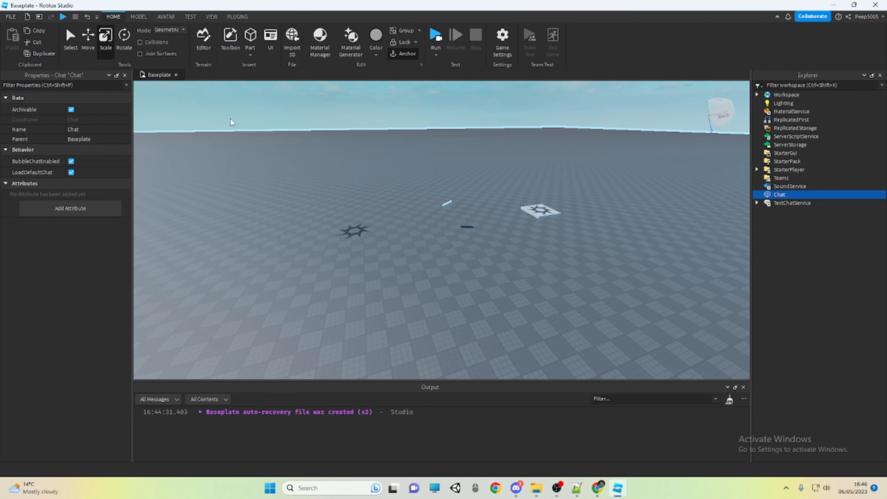